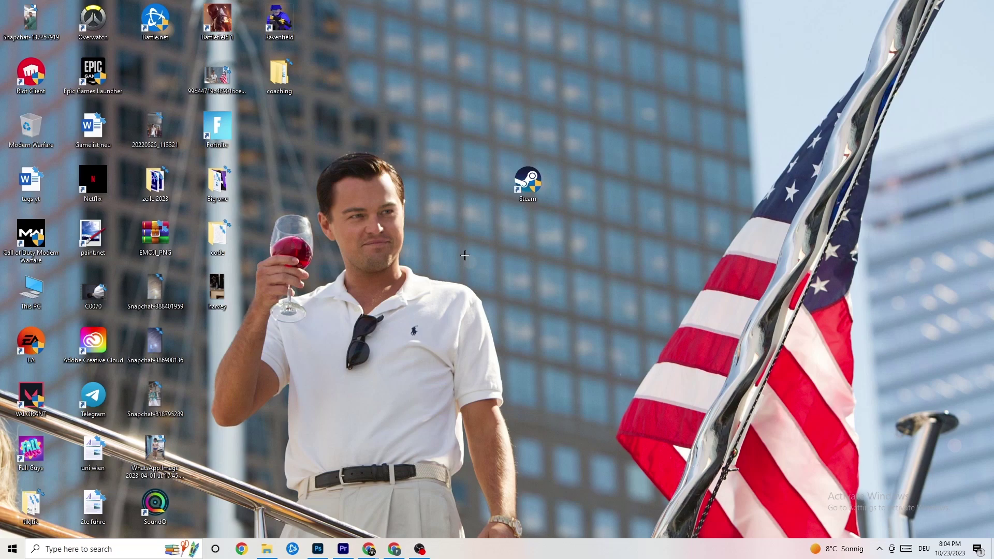
- Review the Steam desktop shortcut's compatibility settings, including the available Windows compatibility modes, and accept them
left_click_drag(525, 189, 463, 224)
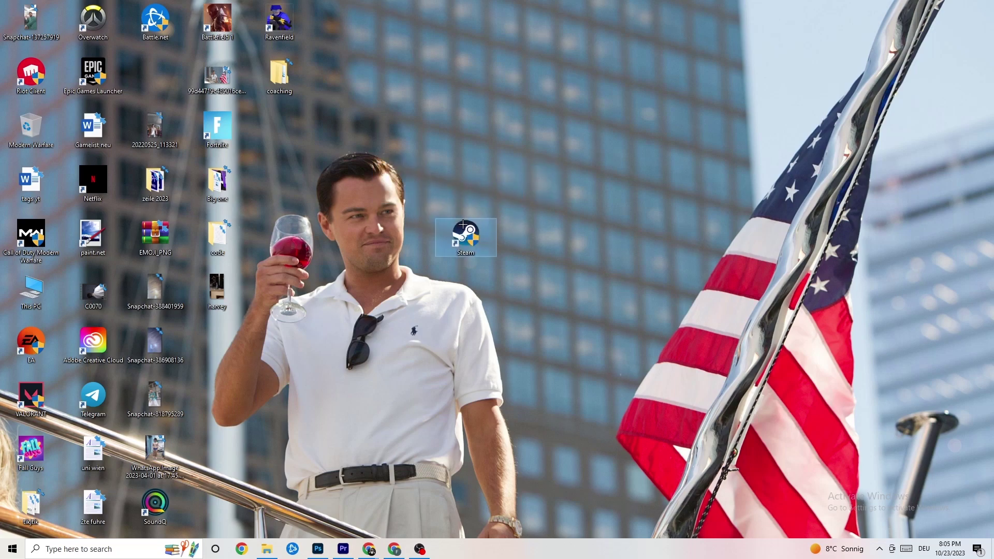
right_click(469, 239)
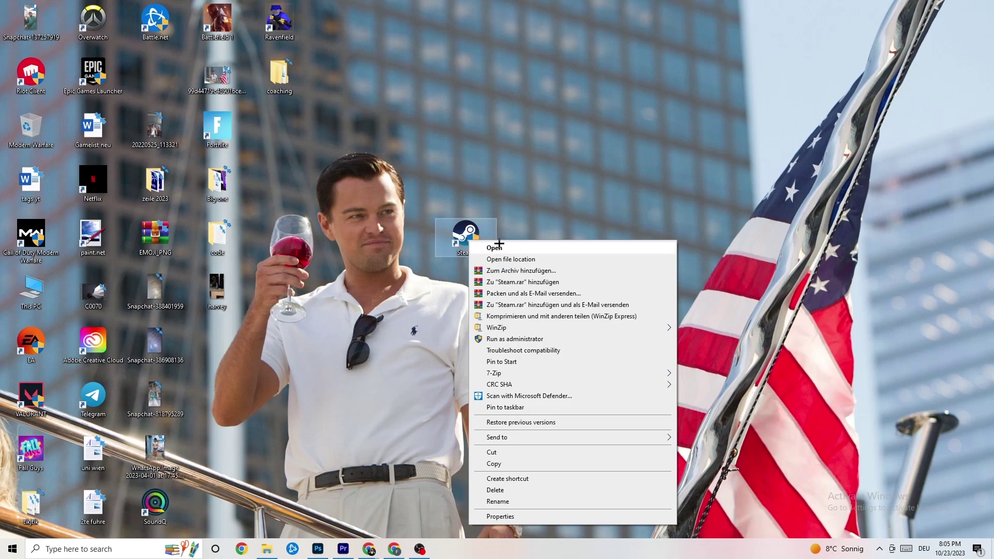
left_click(531, 516)
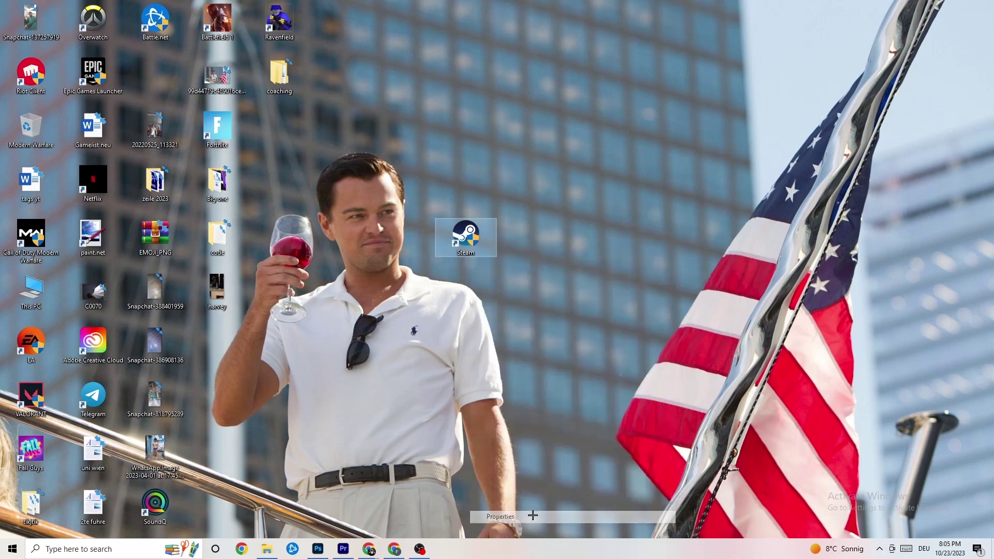
left_click_drag(546, 248, 467, 139)
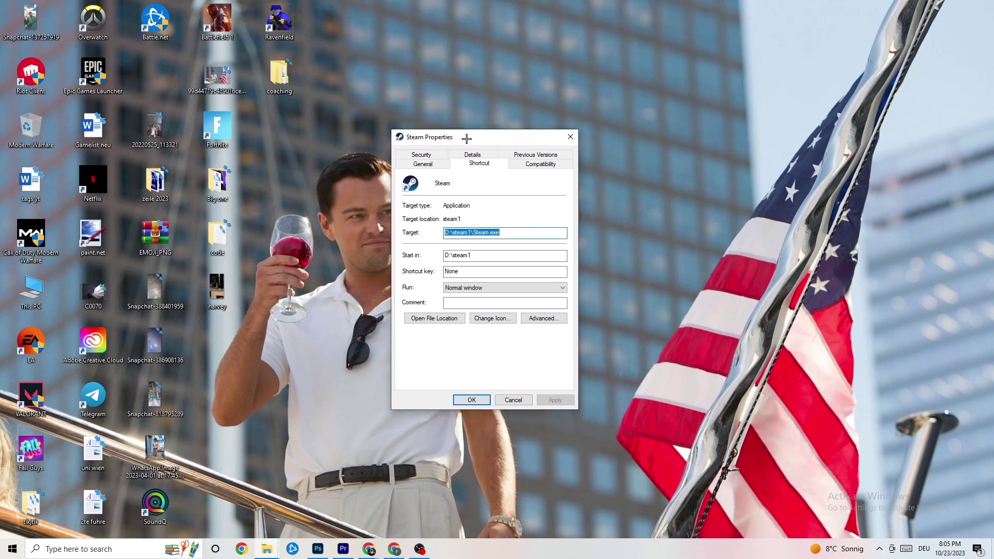
left_click(536, 164)
left_click_drag(501, 138, 480, 69)
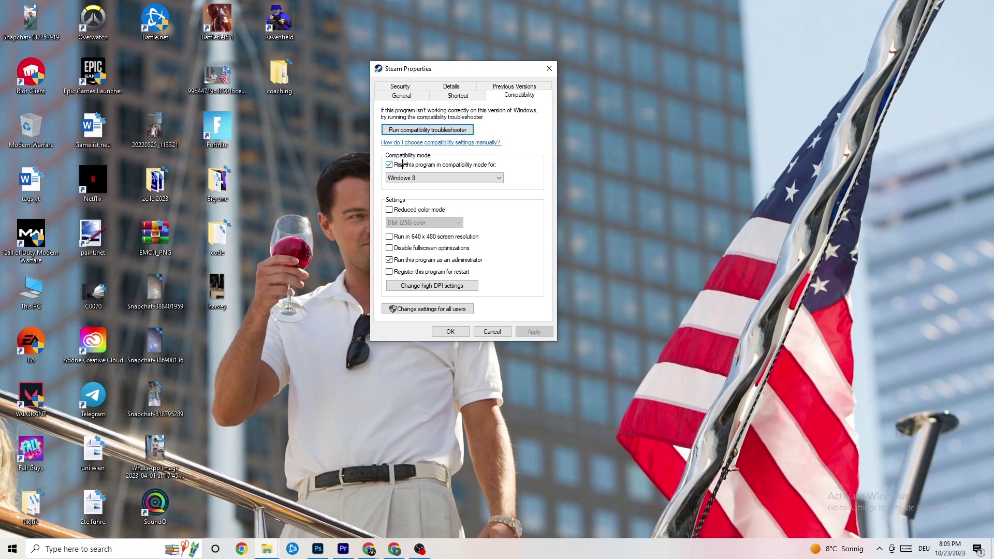
left_click(495, 176)
left_click(518, 168)
left_click(452, 331)
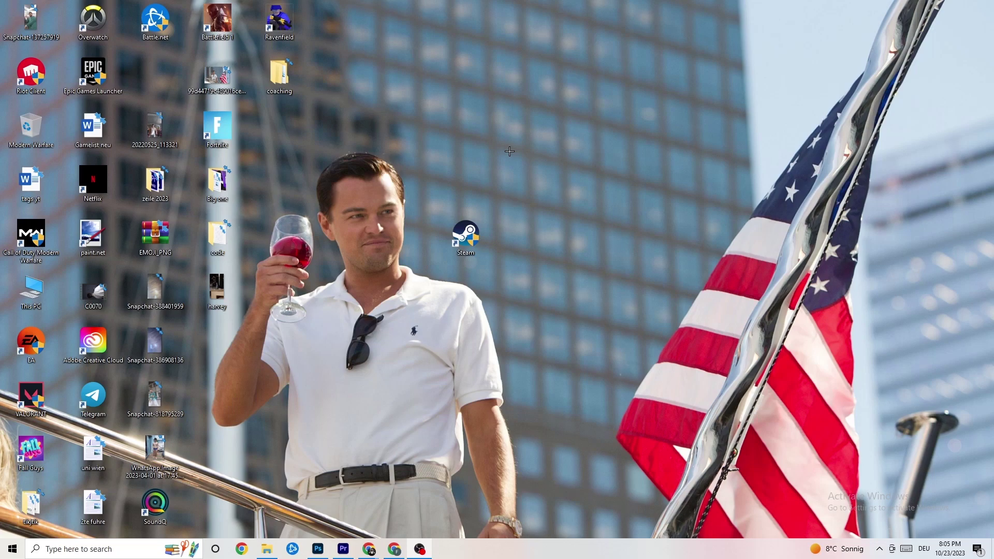
left_click_drag(479, 236, 472, 138)
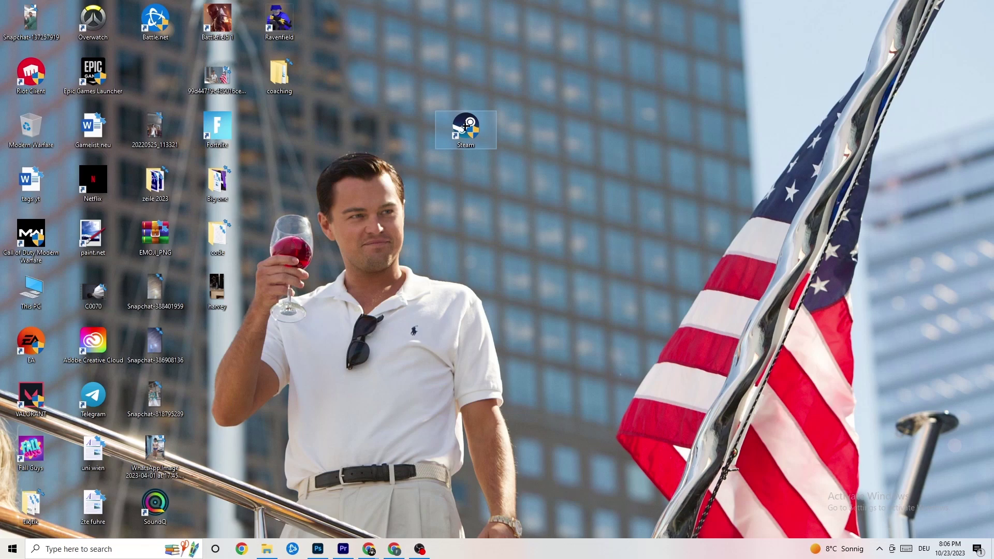
left_click_drag(465, 125, 404, 177)
left_click(431, 141)
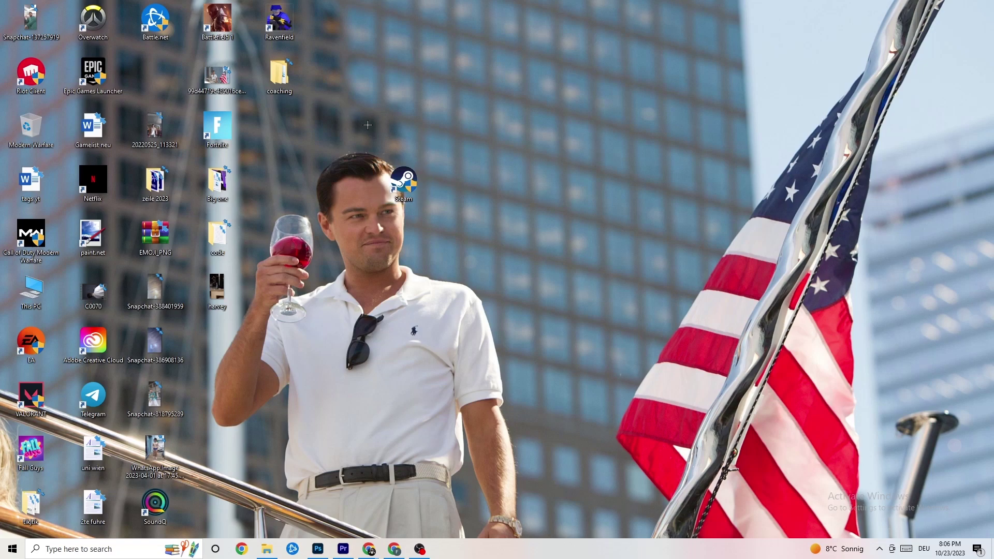
left_click_drag(398, 164, 461, 165)
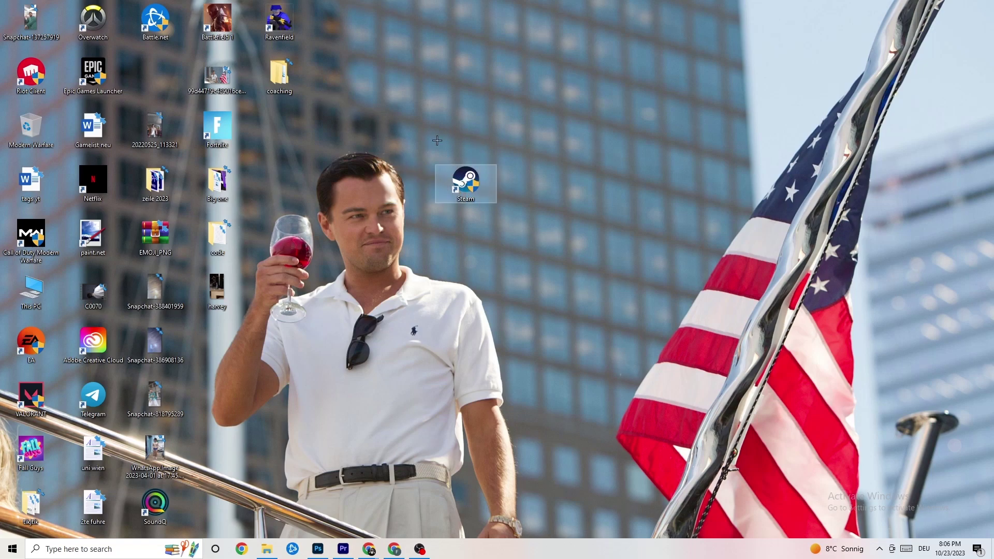
- Recheck the Steam shortcut's compatibility settings, close its properties, and place the icon below Battle.net on the desktop
right_click(463, 197)
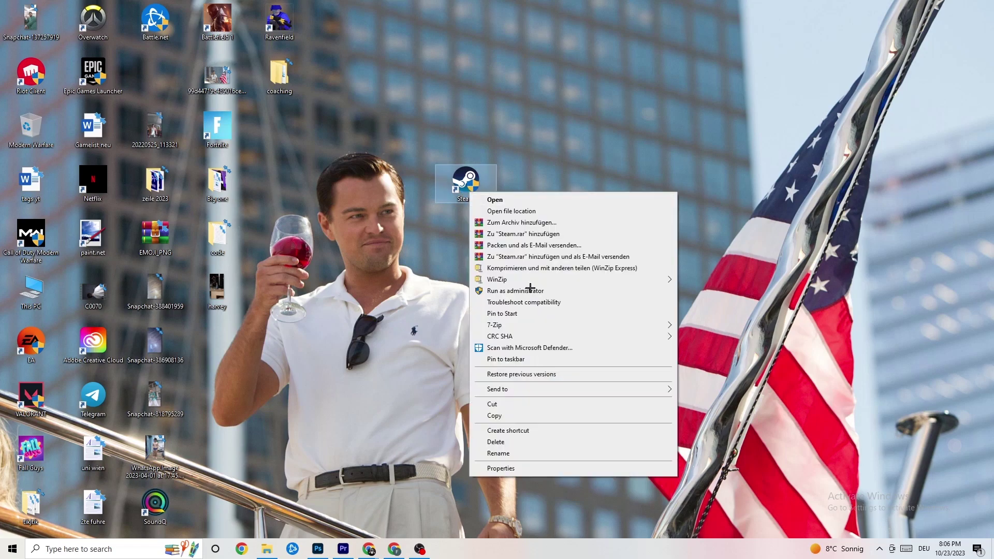
left_click(517, 465)
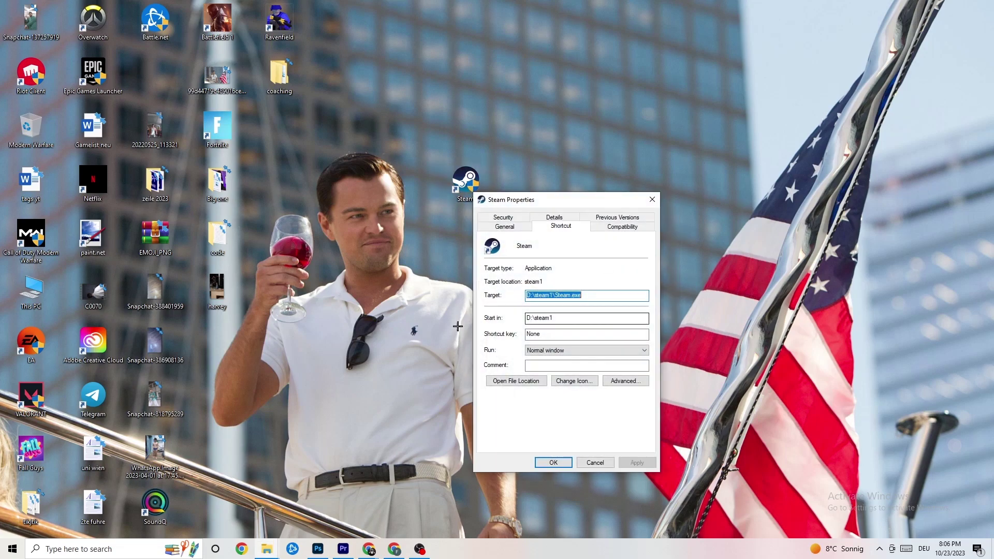
left_click(623, 226)
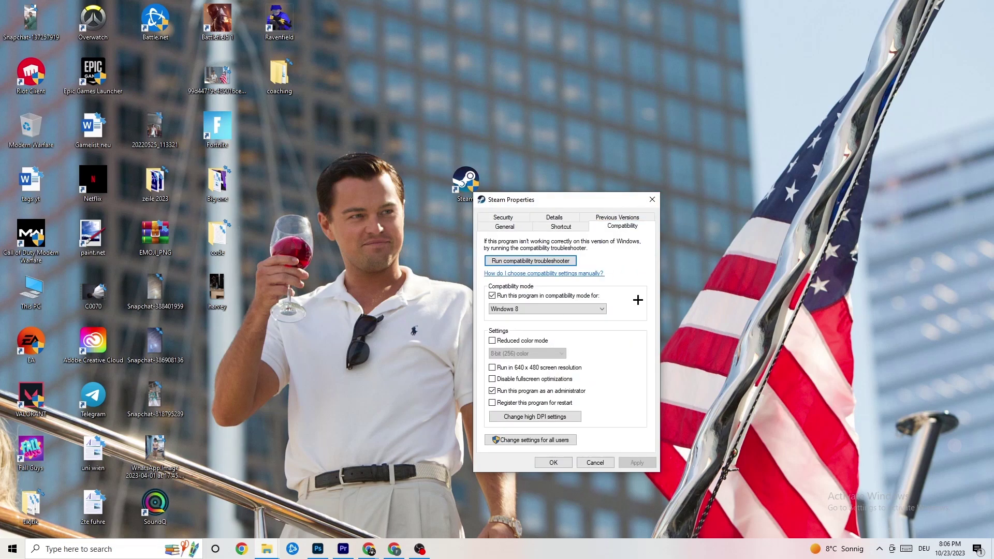
left_click(652, 199)
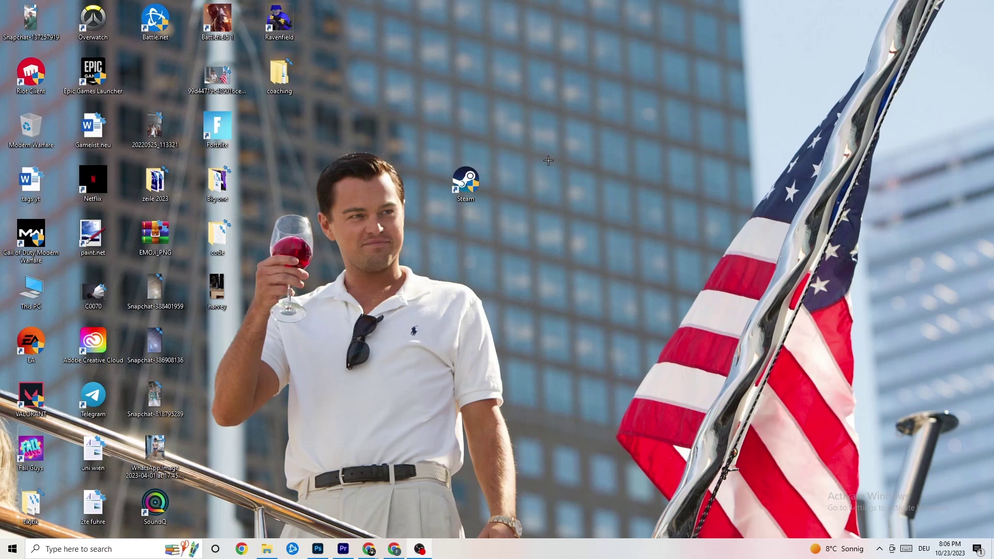
left_click_drag(463, 182, 155, 75)
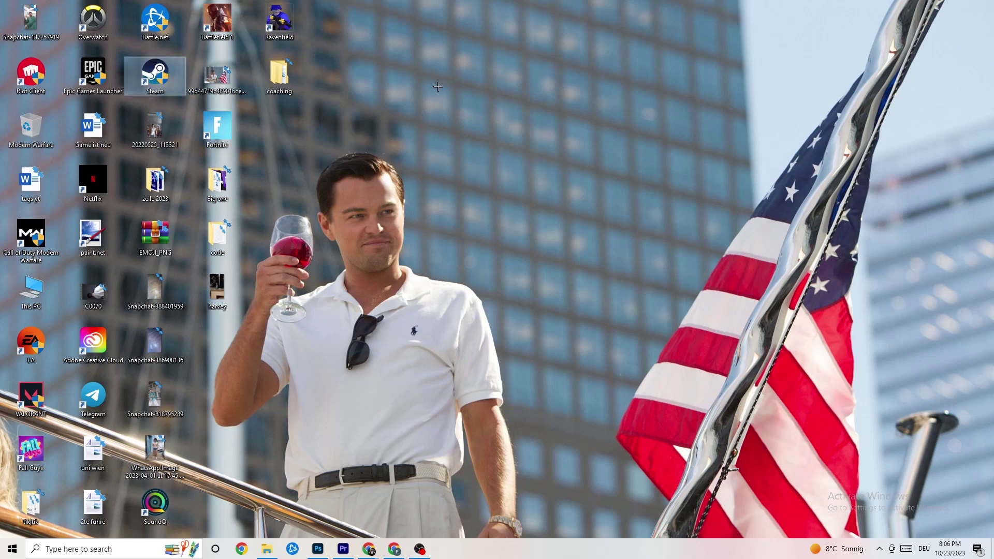
left_click(483, 101)
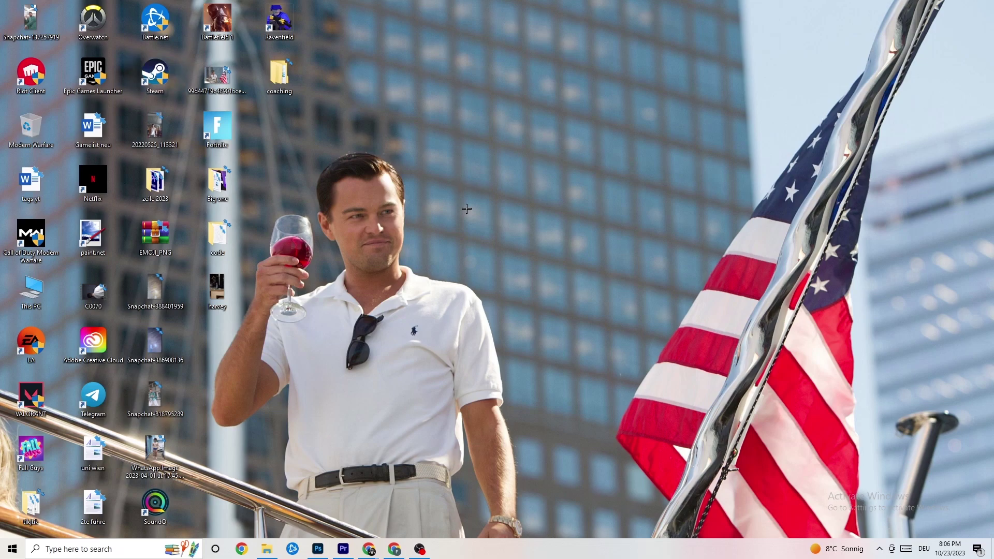
- Open Task Manager and maximize its window
right_click(457, 554)
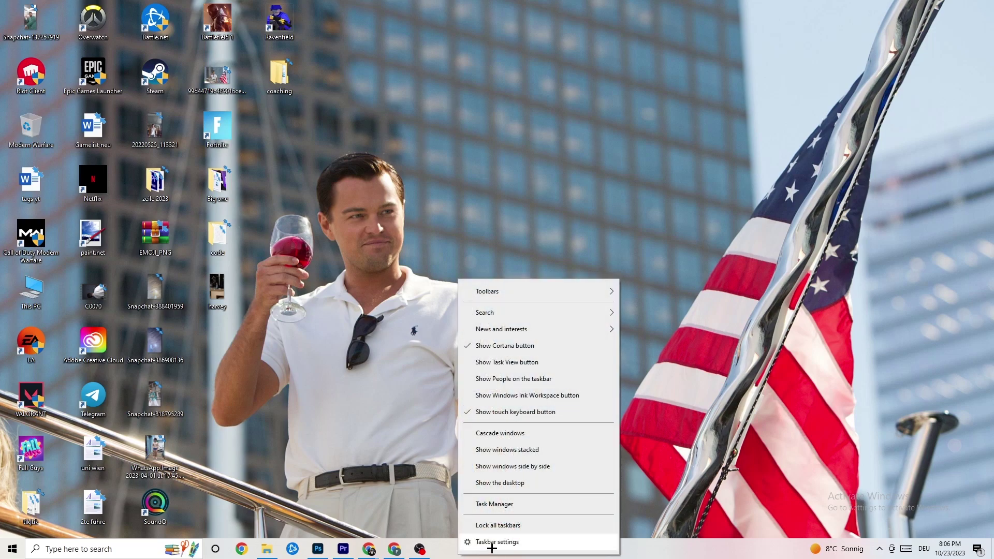
left_click(507, 507)
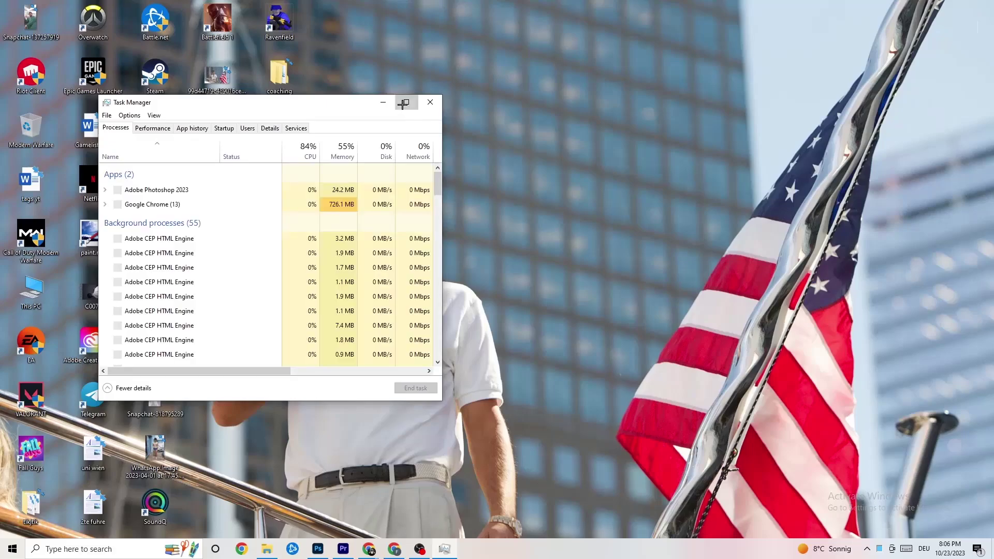
left_click(406, 102)
mouse_move(418, 40)
left_mouse_down()
mouse_move(451, 29)
mouse_move(429, 45)
left_mouse_up()
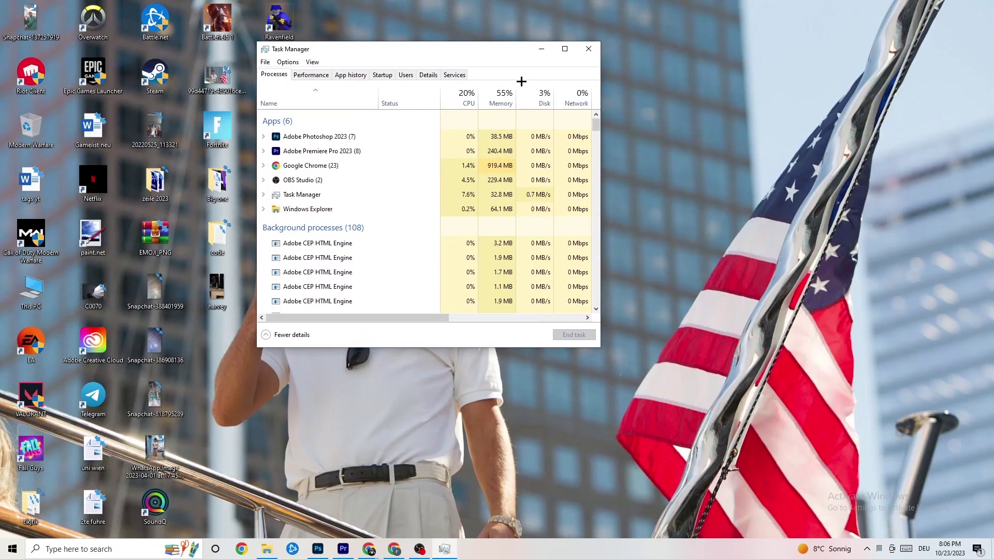
left_click(564, 49)
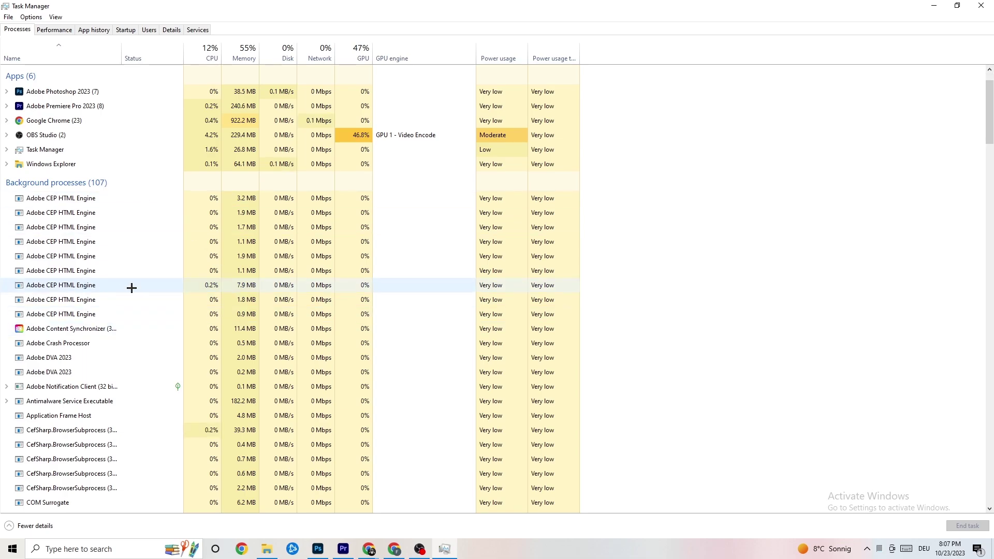
- Look through the running processes and end the Adobe Photoshop 2023 task
scroll(131, 287, "down", 12)
scroll(263, 256, "down", 4)
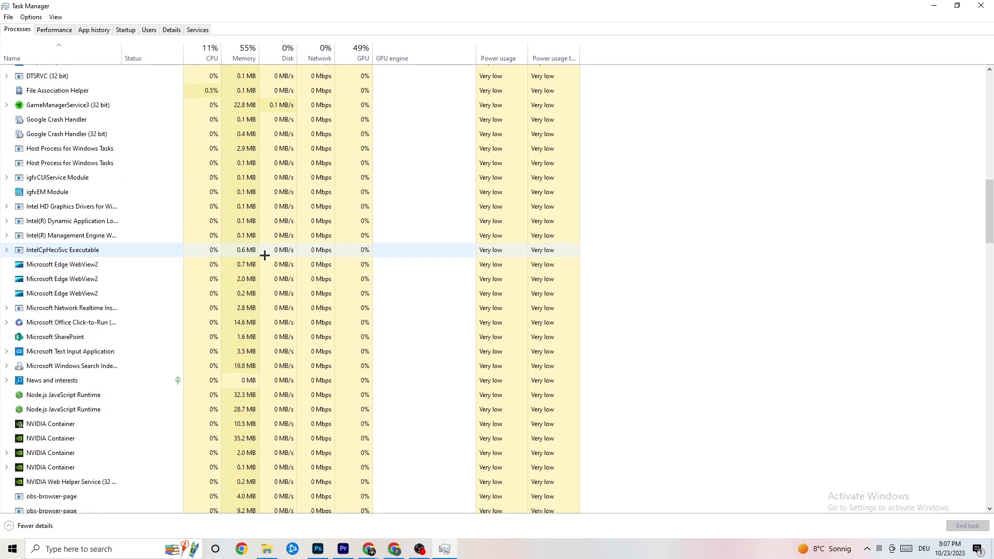
scroll(264, 253, "up", 18)
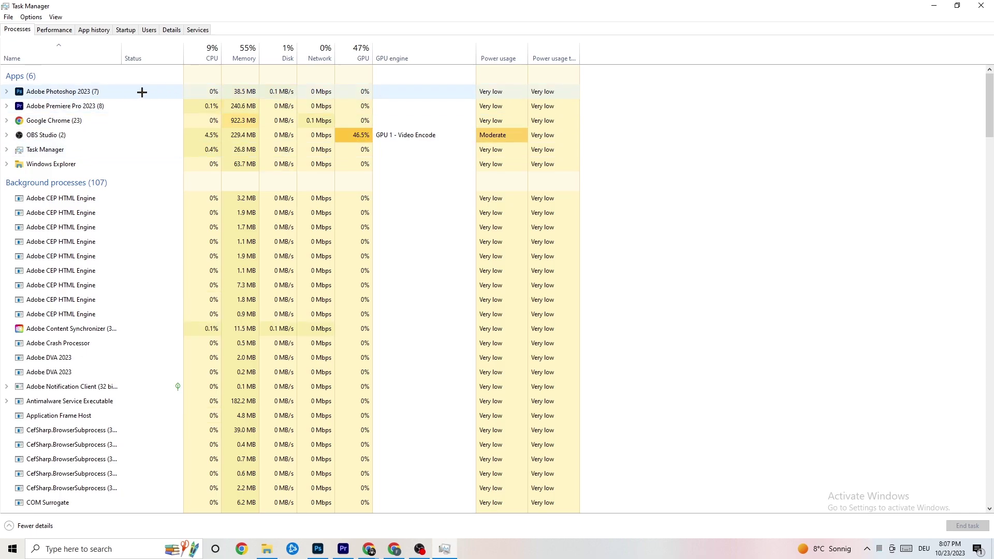
right_click(253, 91)
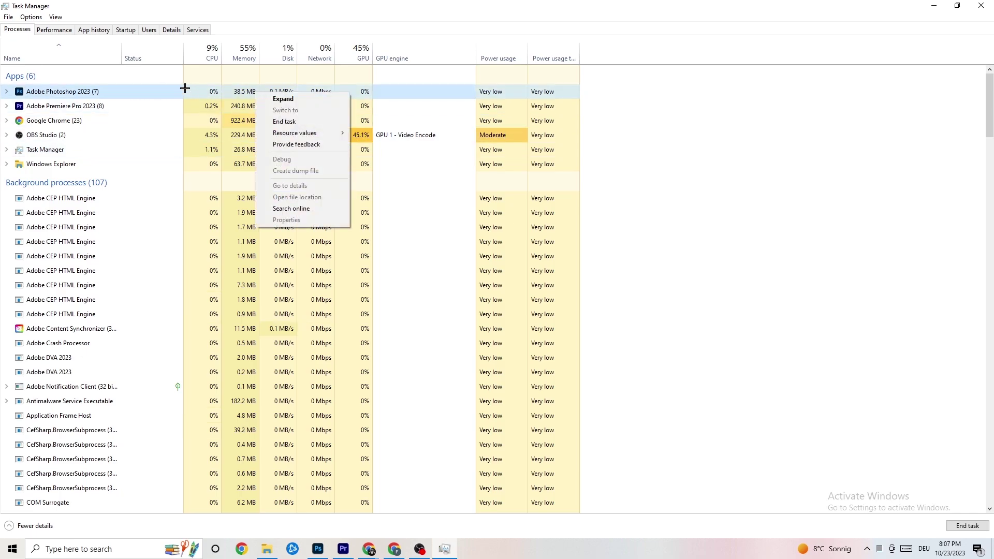
right_click(137, 96)
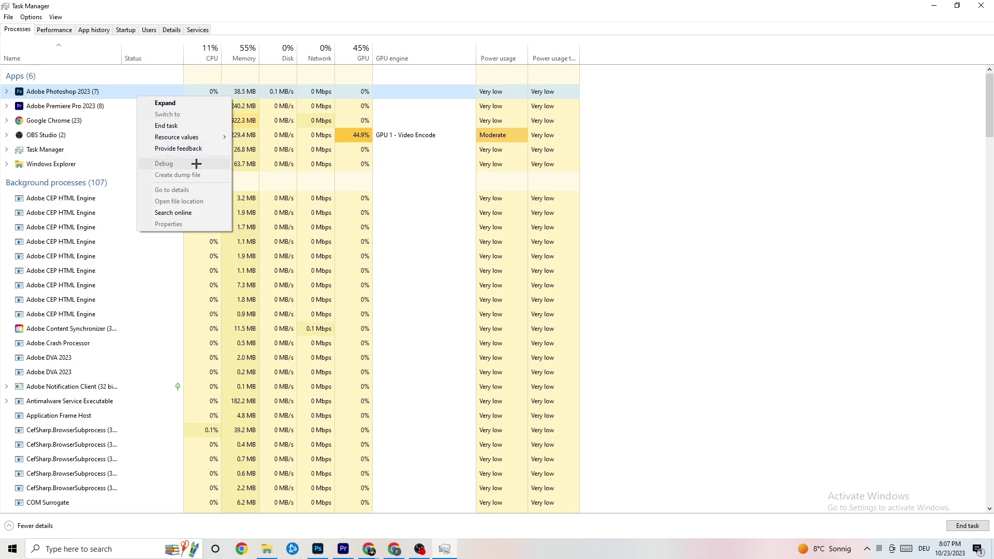
left_click(197, 125)
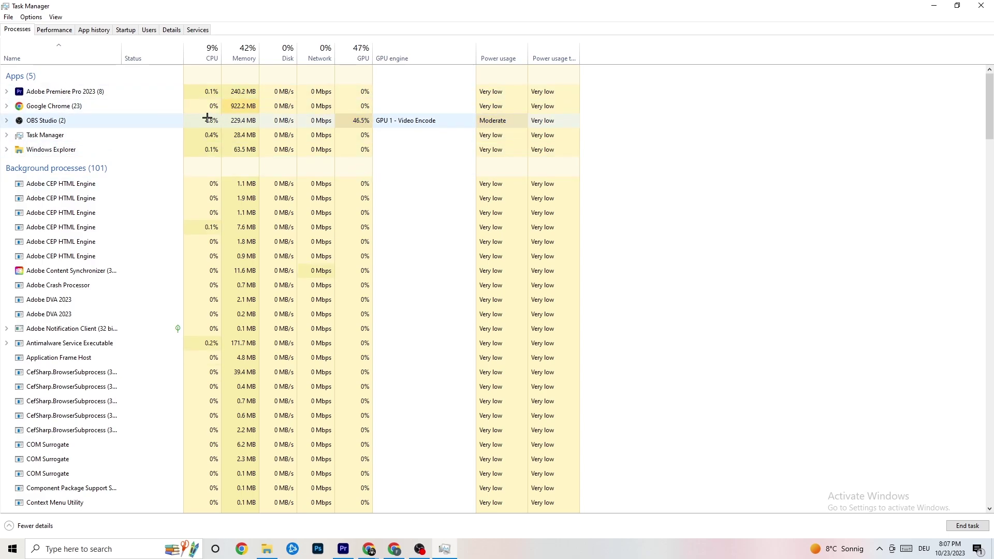
mouse_move(345, 6)
left_mouse_down()
mouse_move(348, 44)
mouse_move(343, 15)
left_mouse_up()
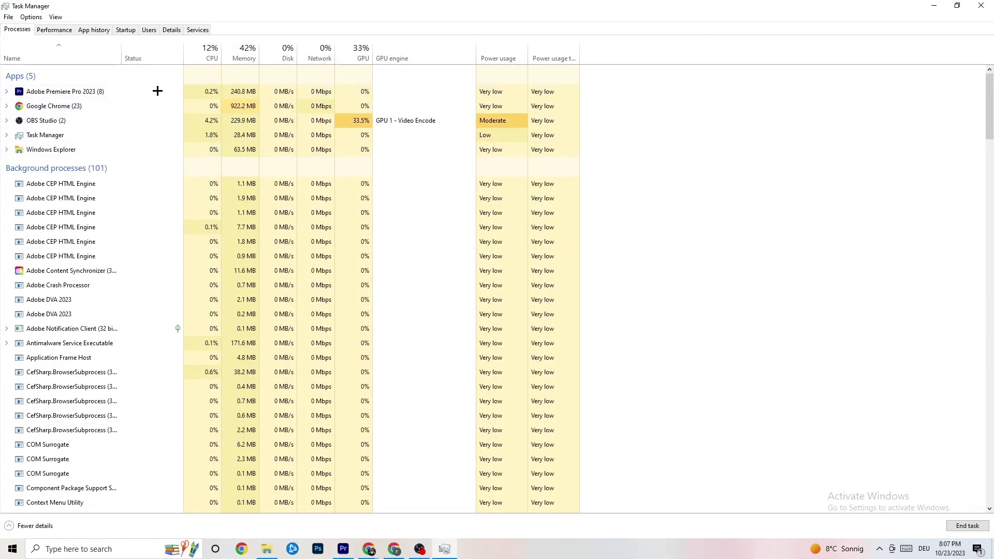
right_click(99, 89)
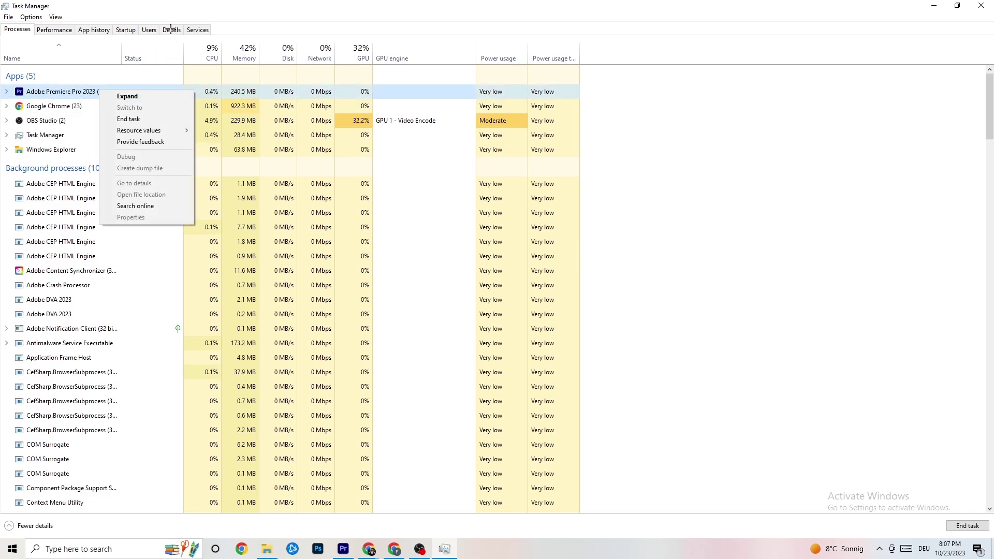
left_click(61, 29)
left_click(101, 29)
left_click(126, 29)
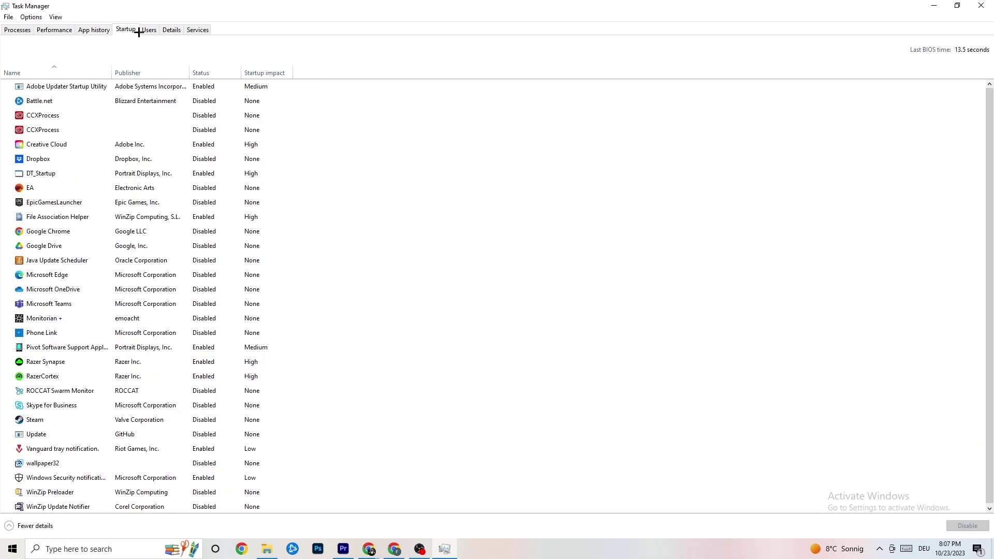
left_click(148, 30)
left_click(172, 31)
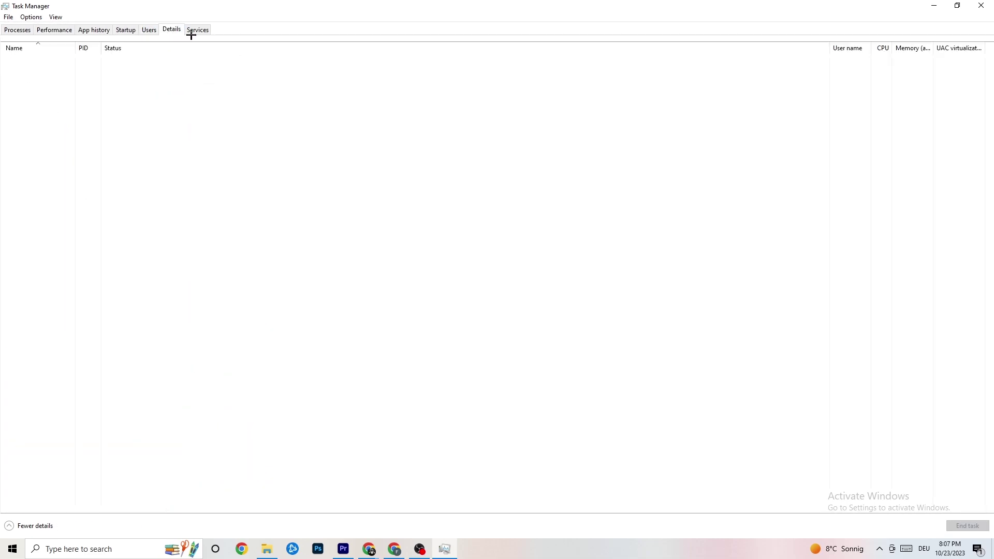
left_click(13, 29)
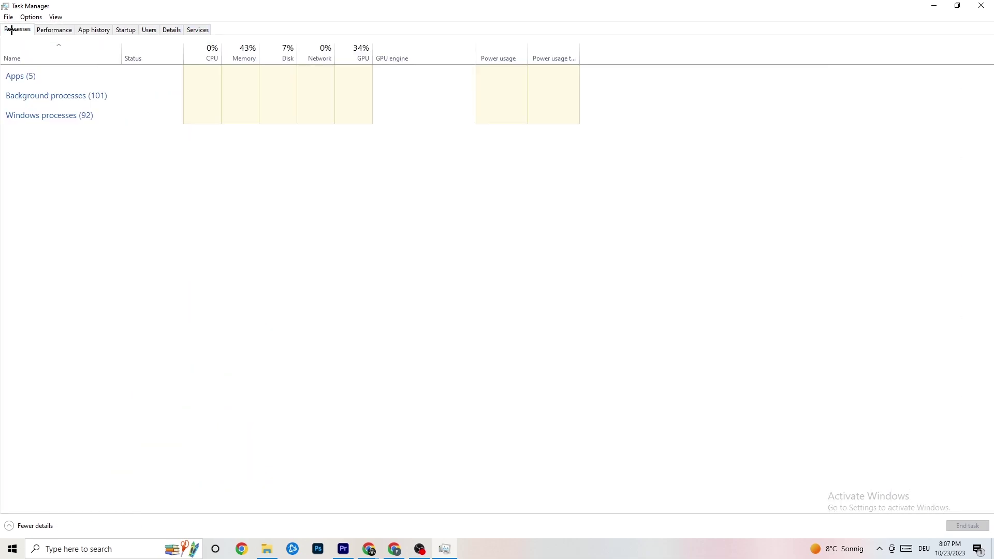
- Show the priority levels available for the Adobe Premiere Pro process in the detailed process list, without choosing one
left_click(172, 29)
right_click(82, 80)
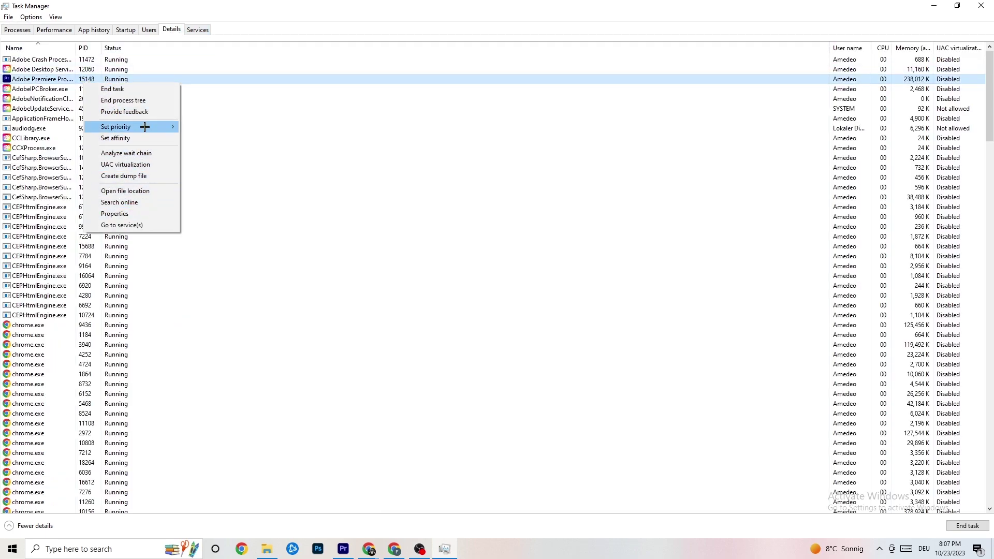
left_click(29, 32)
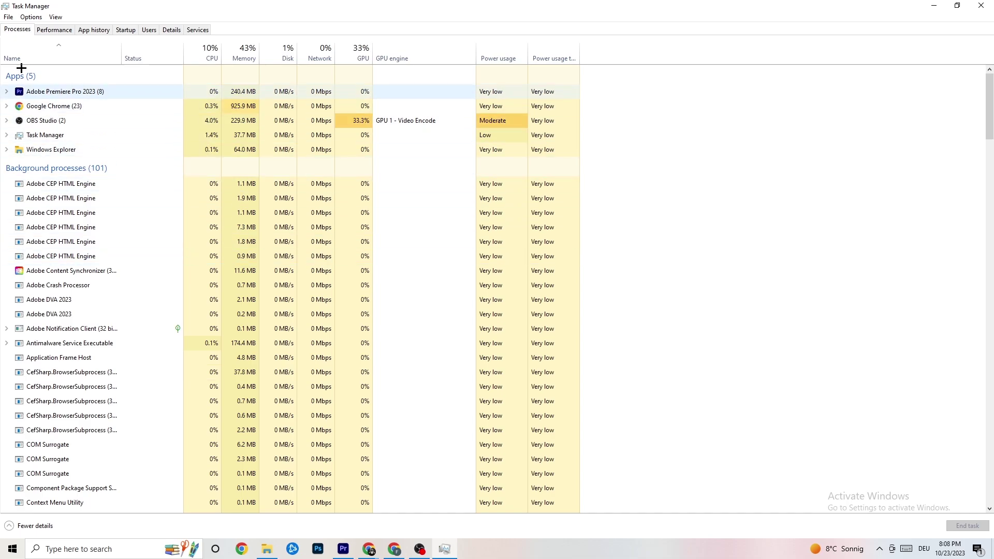
left_click(172, 30)
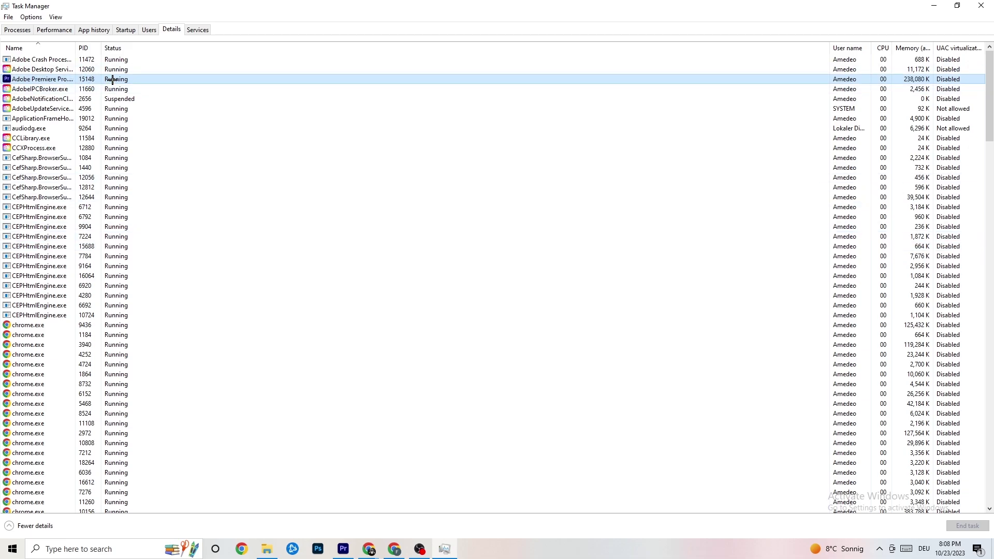
right_click(112, 80)
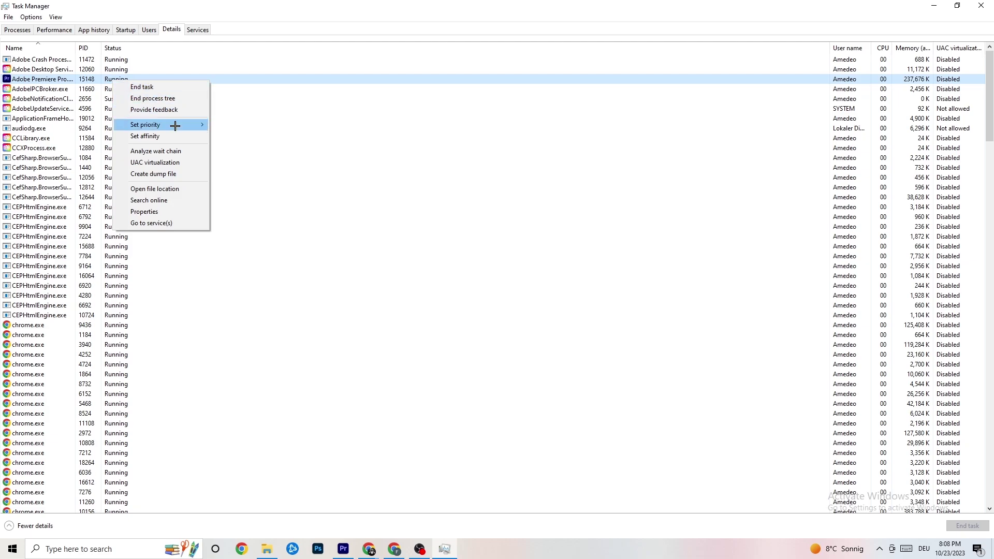
mouse_move(175, 125)
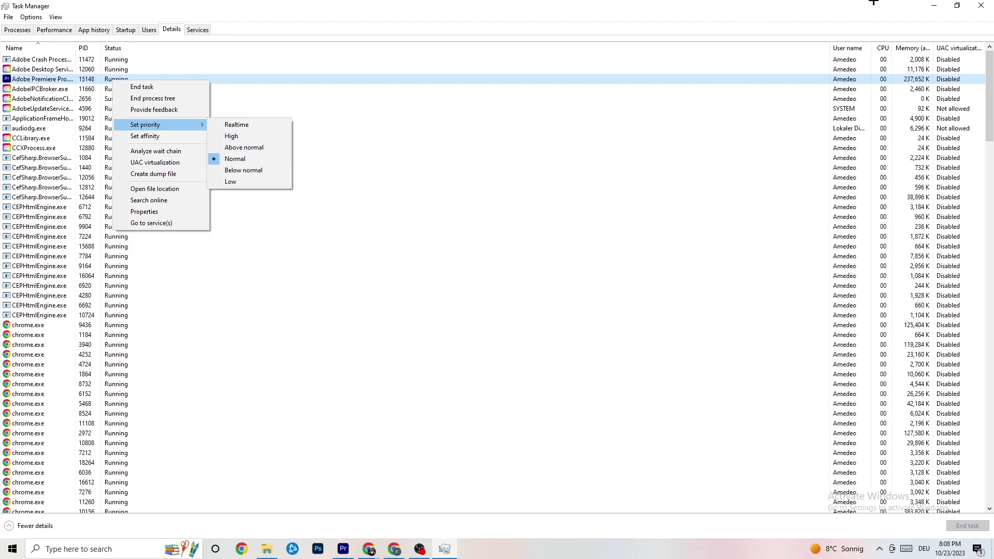
left_click(236, 59)
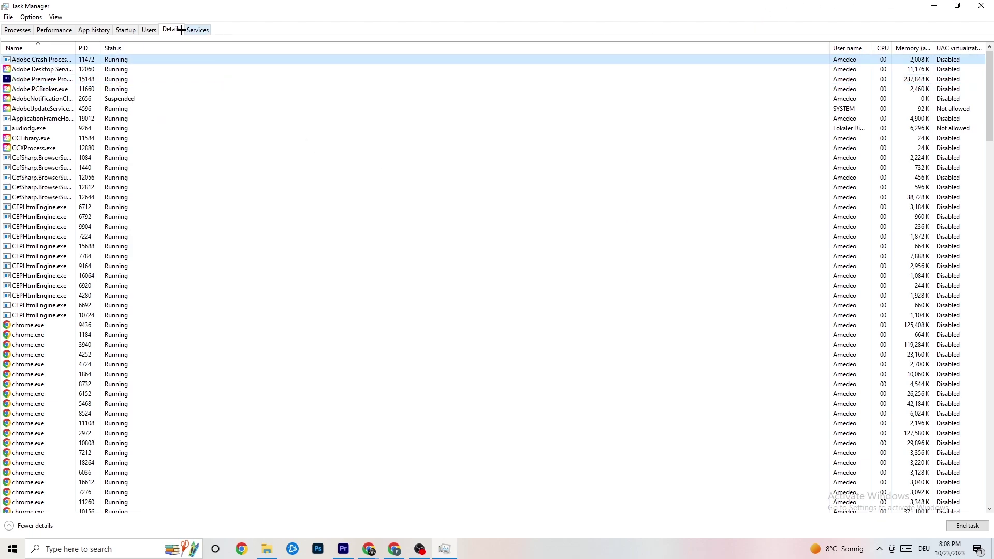
- Review the startup apps, show the options for Adobe Updater Startup Utility without disabling it, and close Task Manager
left_click(129, 34)
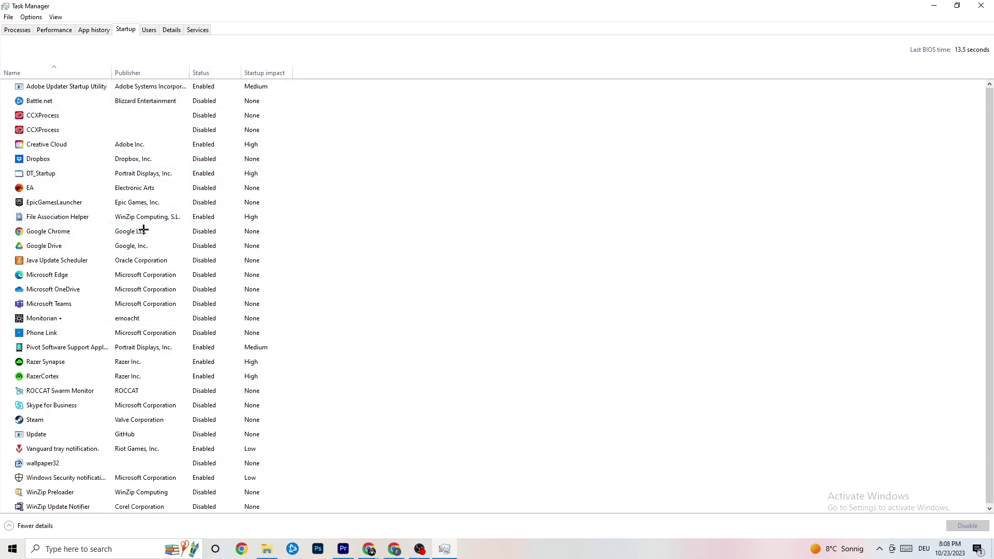
right_click(213, 90)
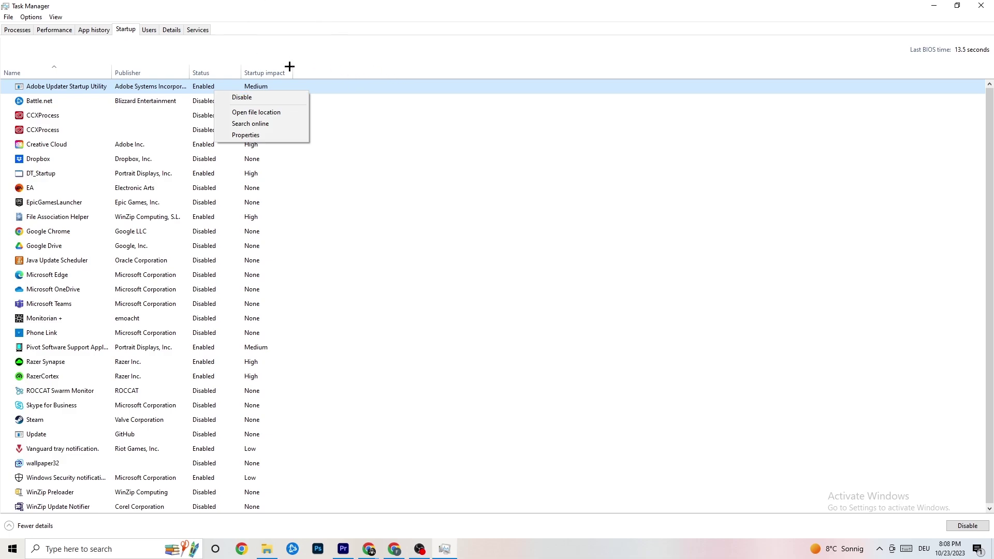
left_click(373, 2)
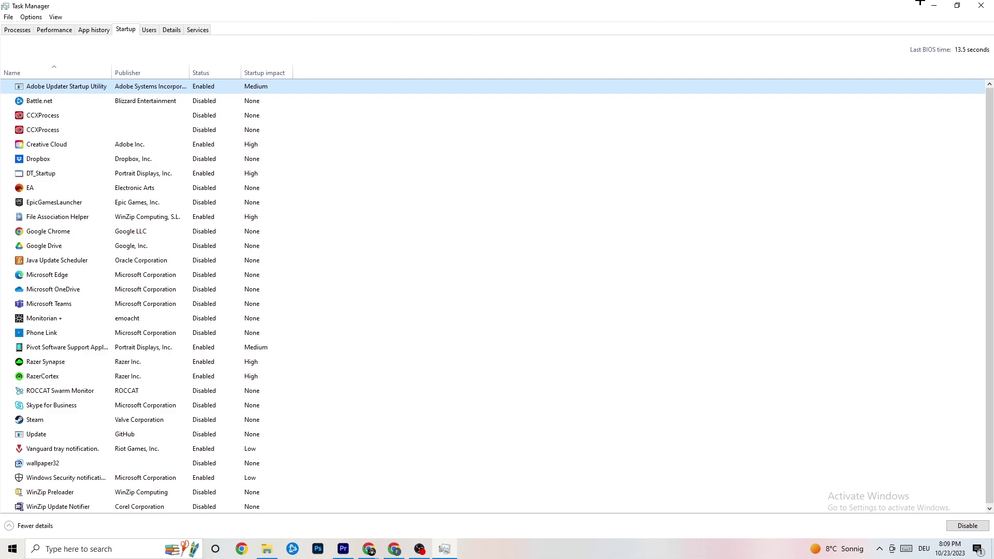
left_click(981, 6)
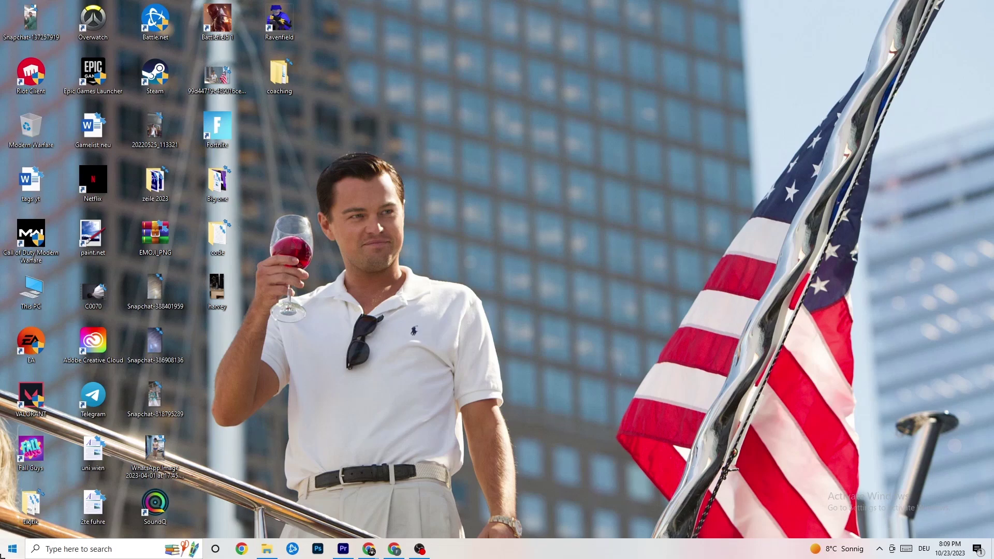
- Open the Windows display settings and check the available scale and display resolution options without changing them
left_click(12, 548)
left_click(13, 500)
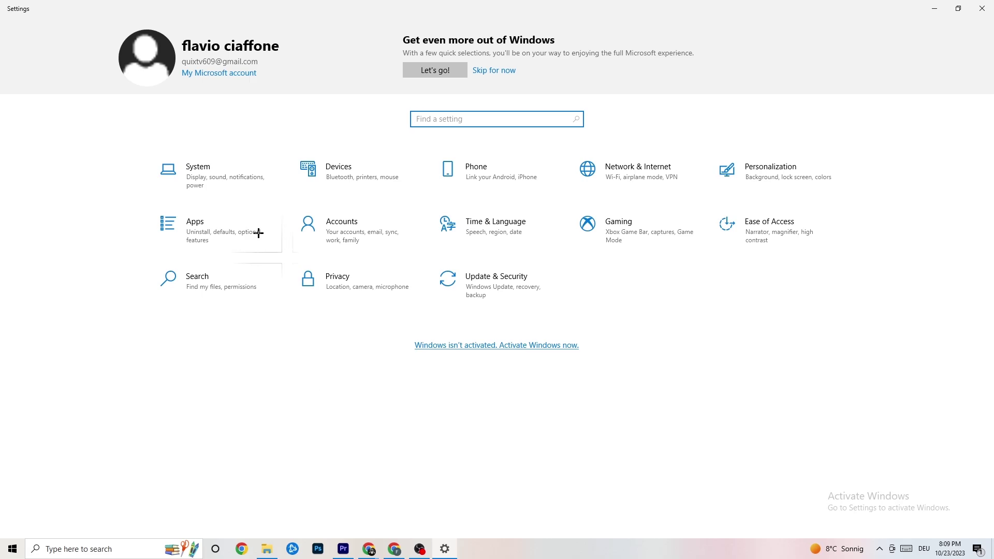
left_click(238, 185)
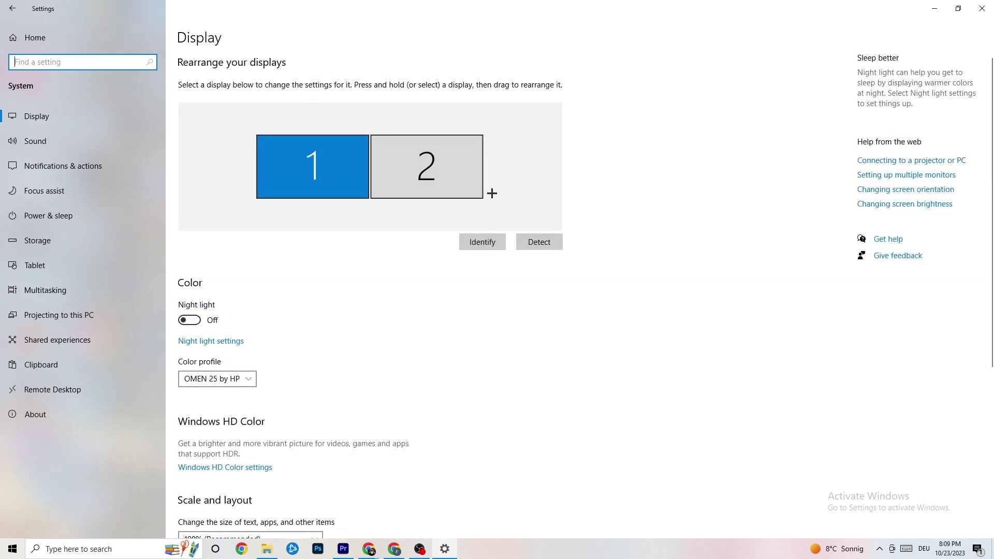
scroll(399, 225, "down", 5)
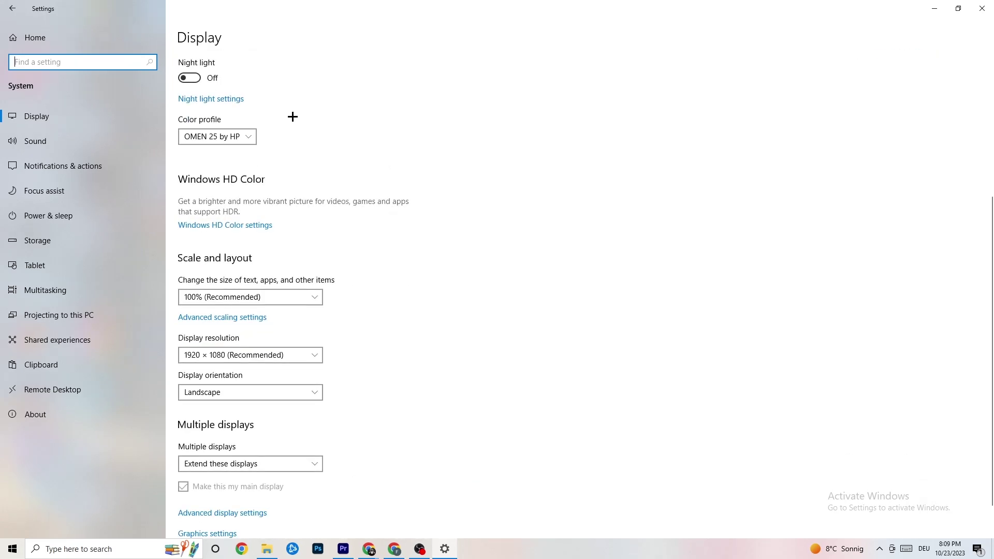
left_click(313, 303)
left_click(280, 297)
left_click(280, 296)
left_click(479, 257)
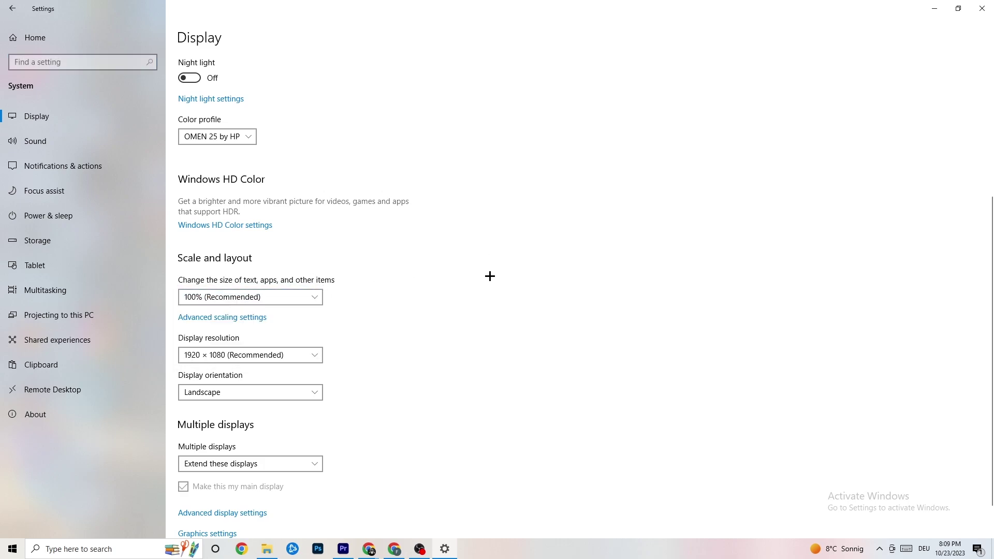
left_click(301, 356)
left_click(441, 311)
scroll(427, 295, "down", 1)
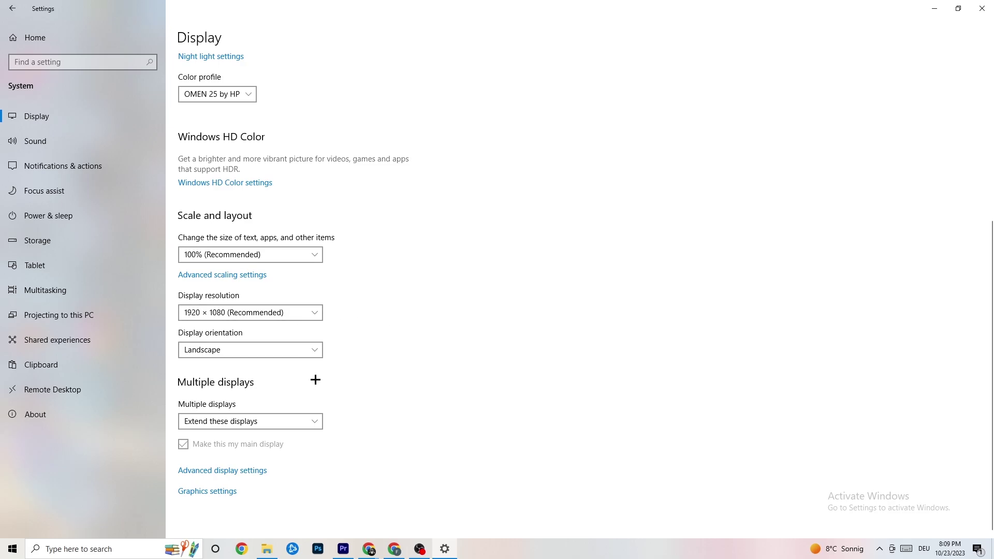
- Check the power plans in the additional power settings, and review how often Storage Sense can run without changing it
left_click(106, 215)
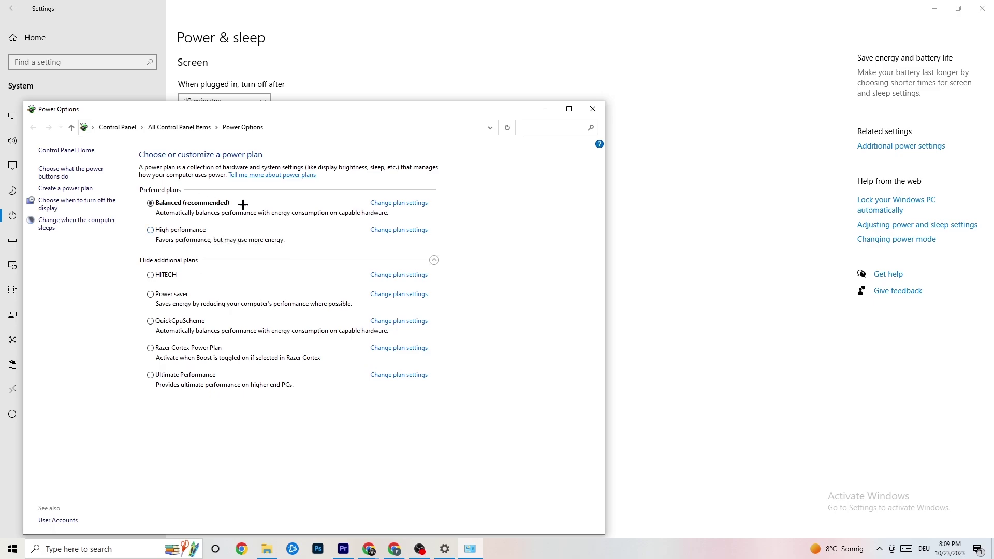
left_click(593, 110)
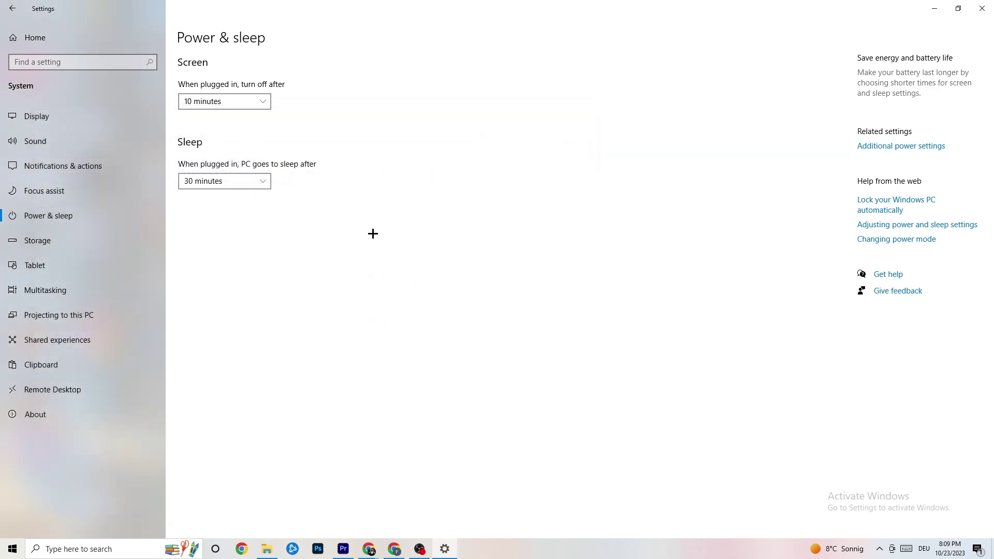
left_click(64, 248)
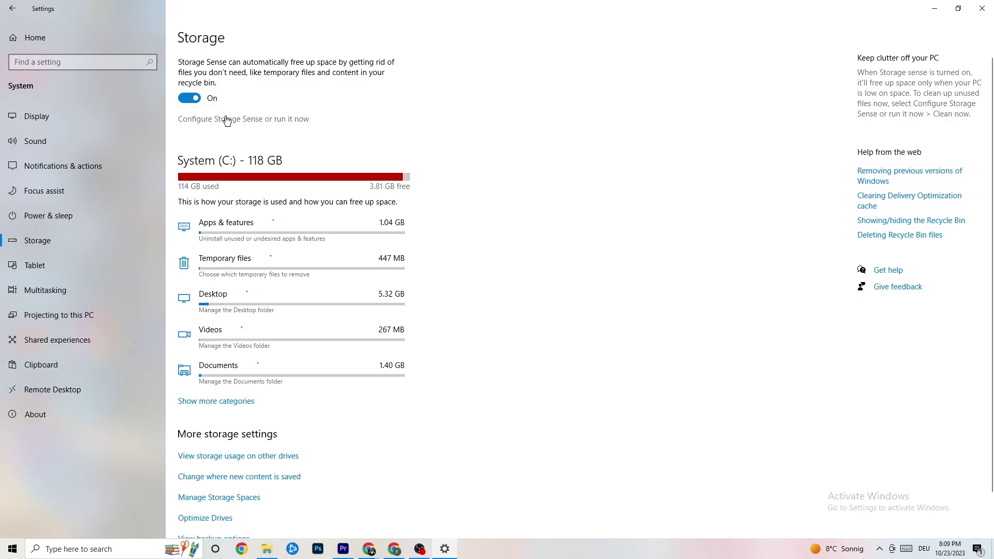
left_click(280, 119)
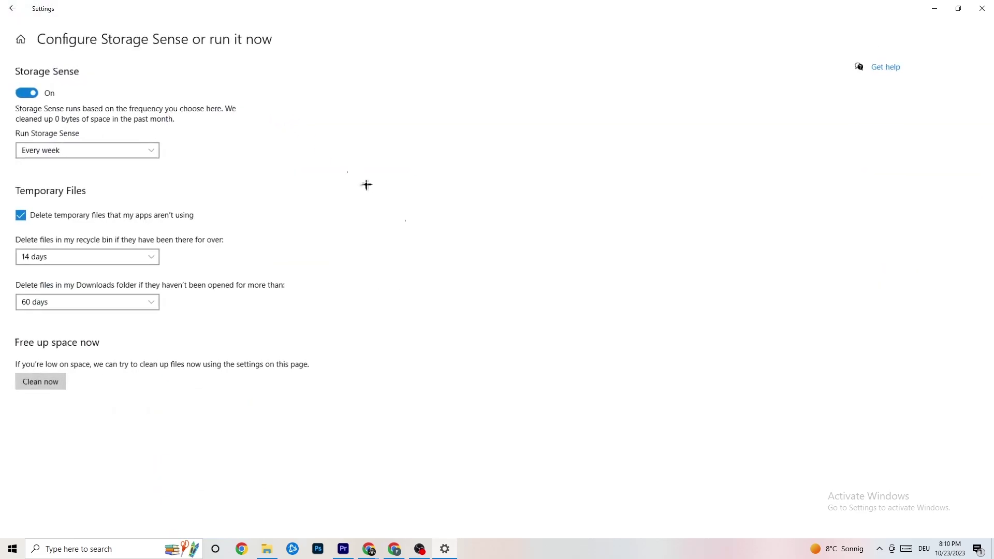
left_click(137, 153)
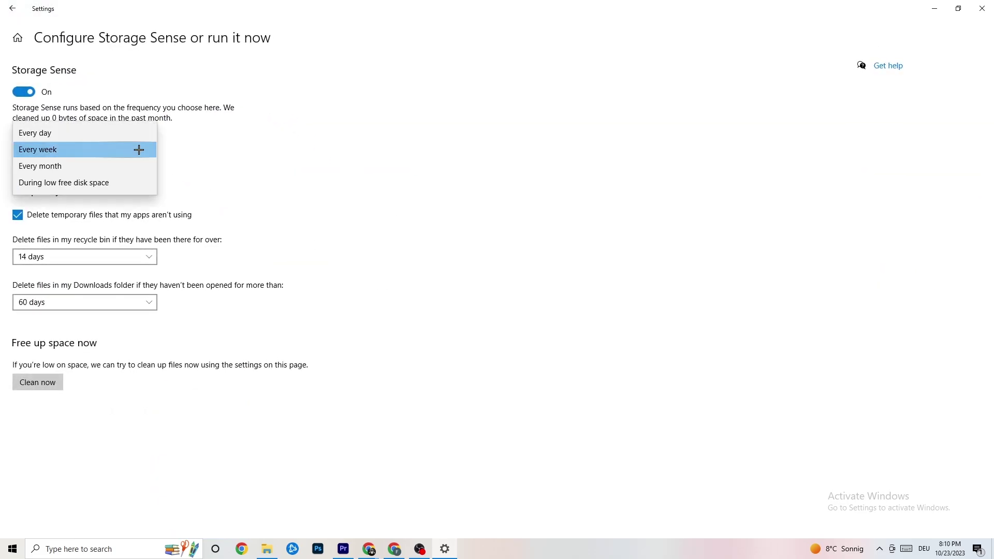
left_click(309, 148)
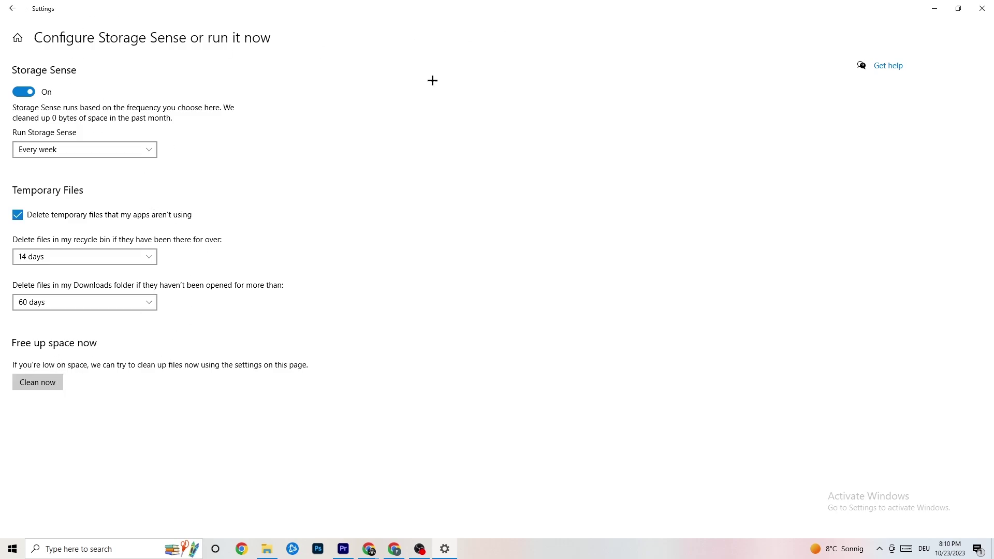
left_click(13, 9)
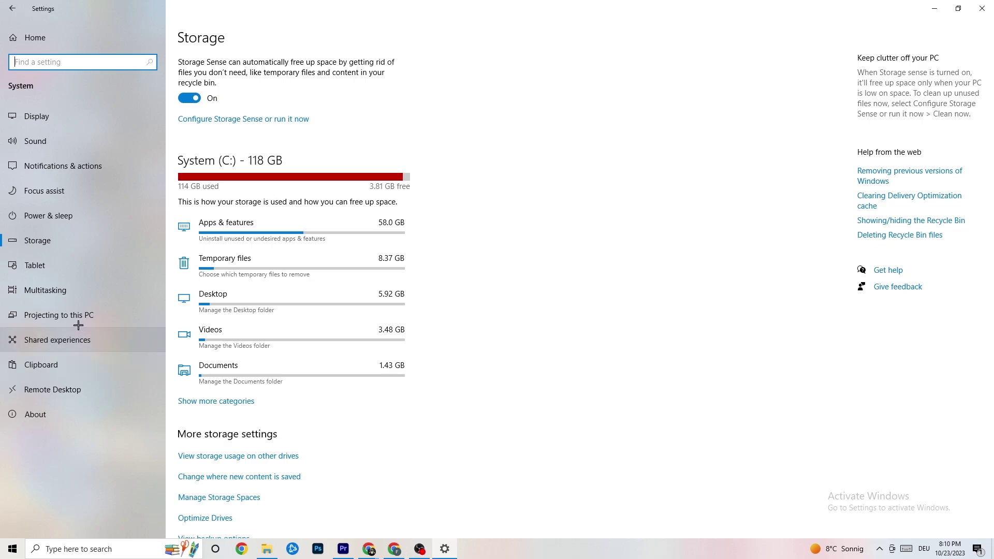
- Look through the installed apps and the default apps in the Windows Apps settings
left_click(3, 4)
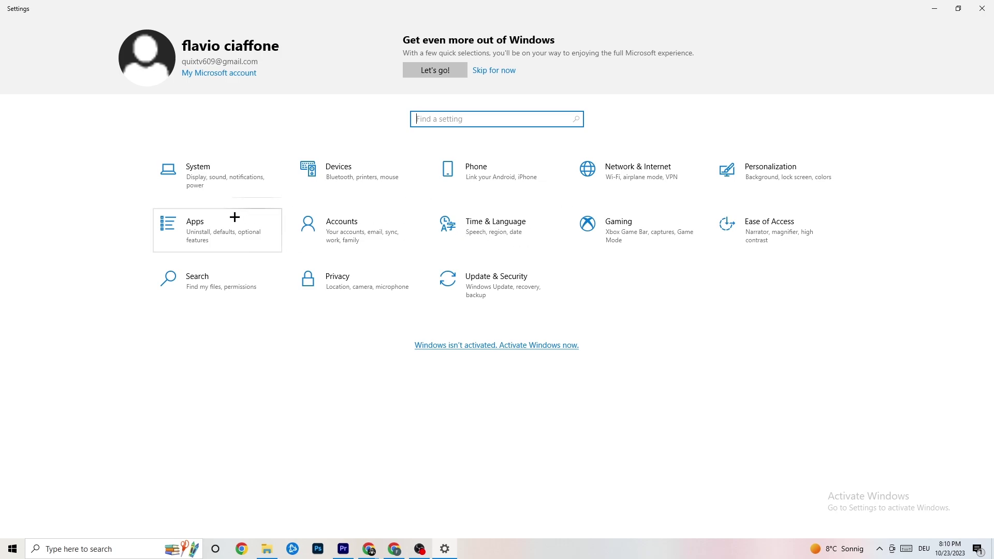
left_click(221, 228)
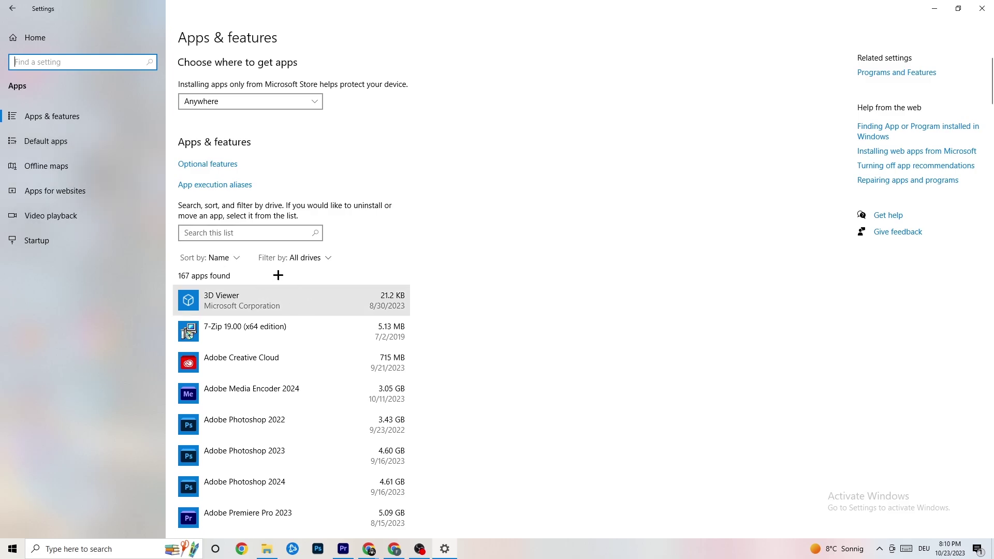
left_click(78, 144)
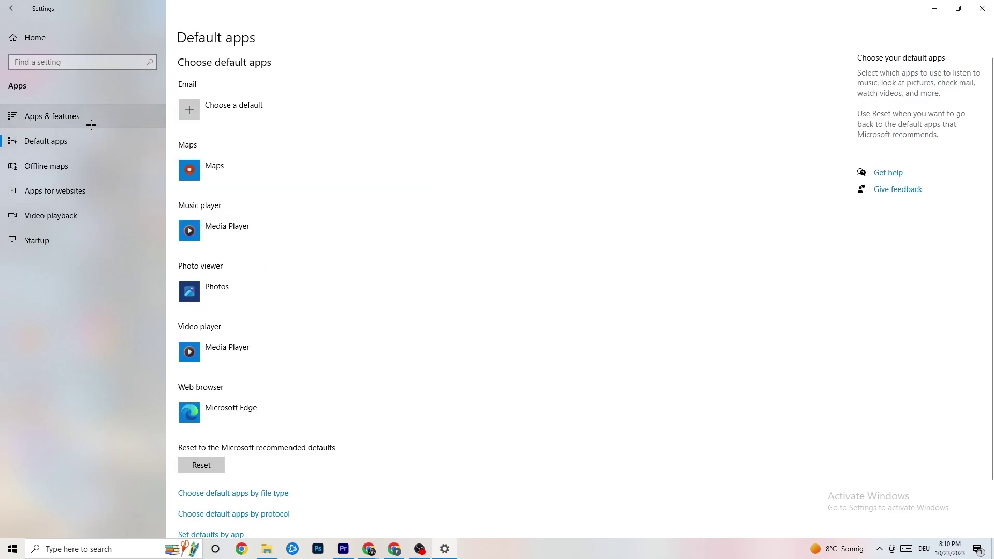
left_click(87, 118)
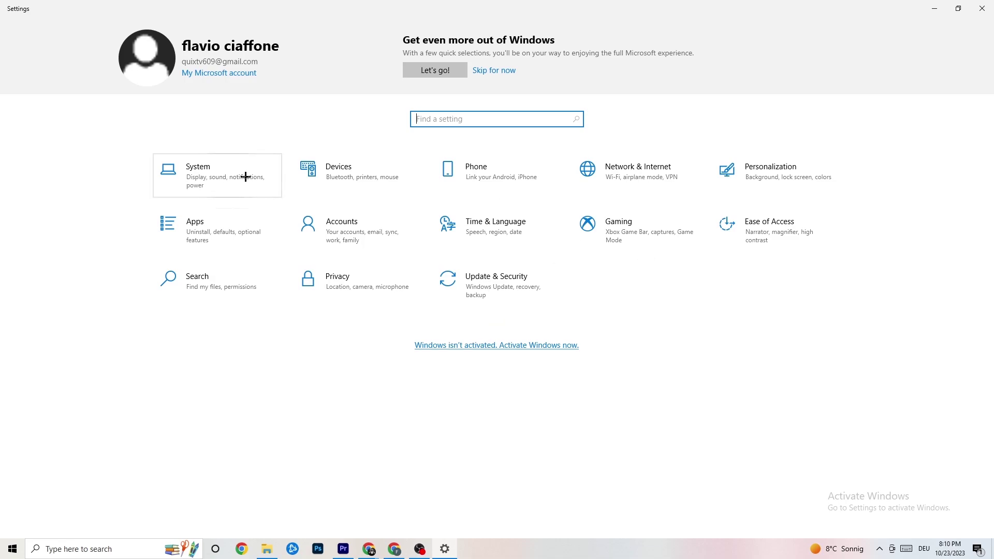
- Review the Xbox Game Bar, Captures and Game Mode settings for gaming, and open Update & Security
left_click(636, 246)
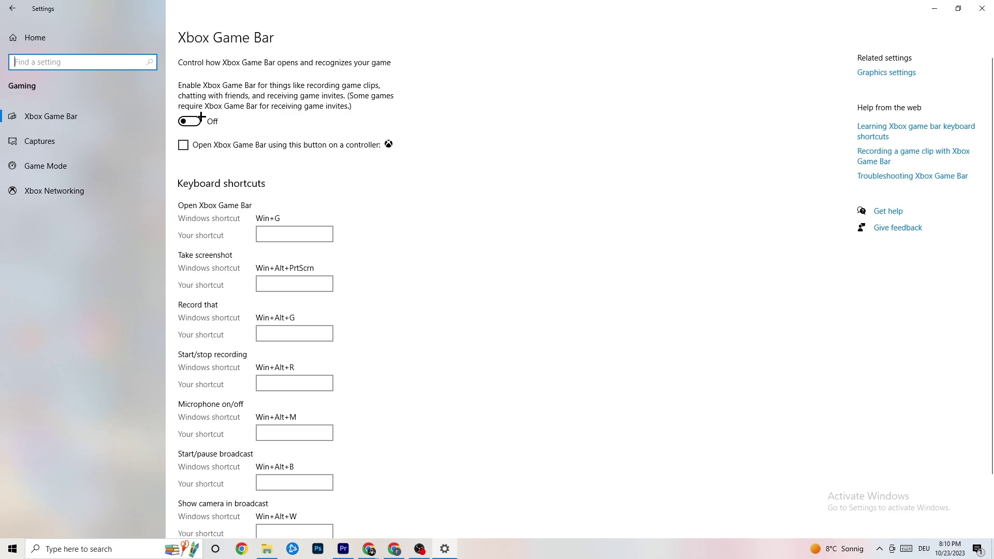
left_click(111, 139)
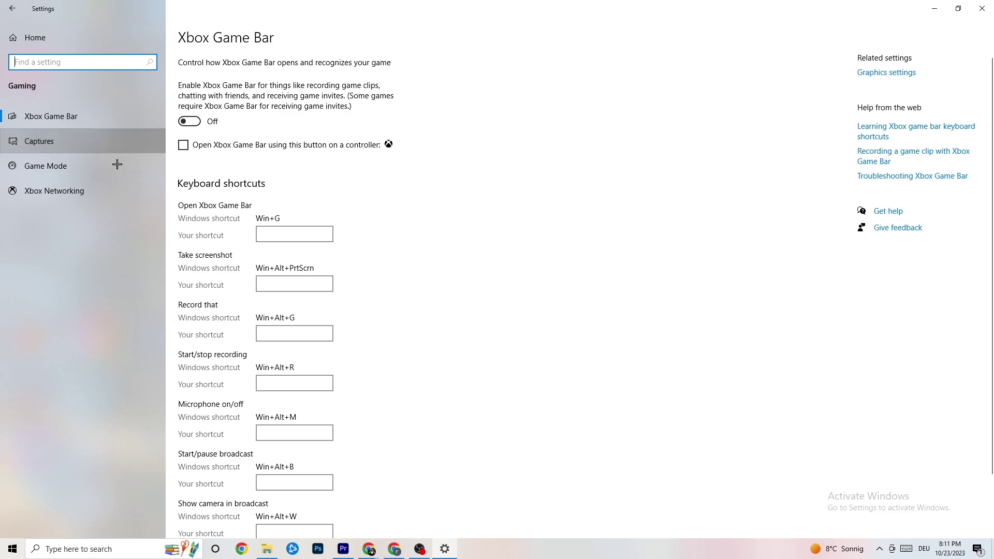
scroll(344, 220, "down", 2)
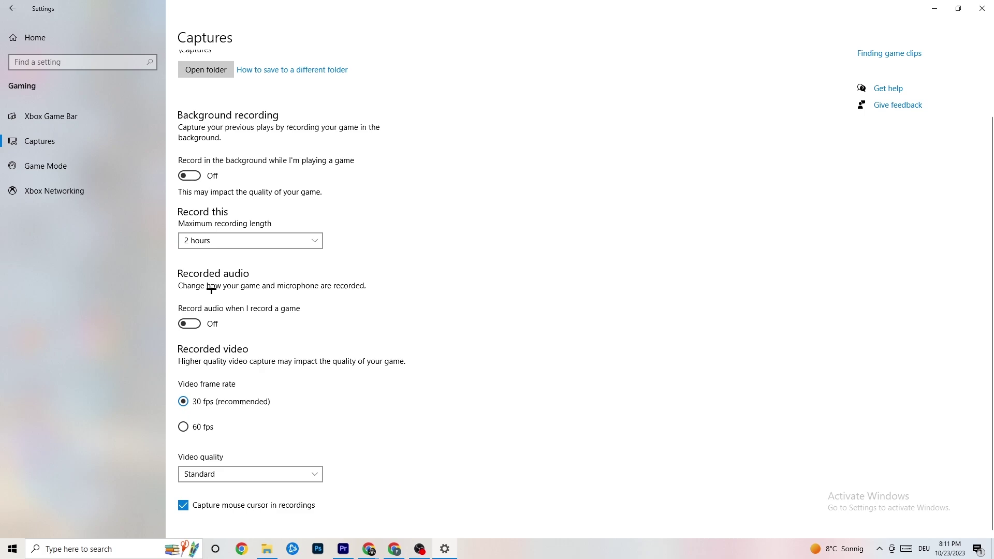
left_click(65, 163)
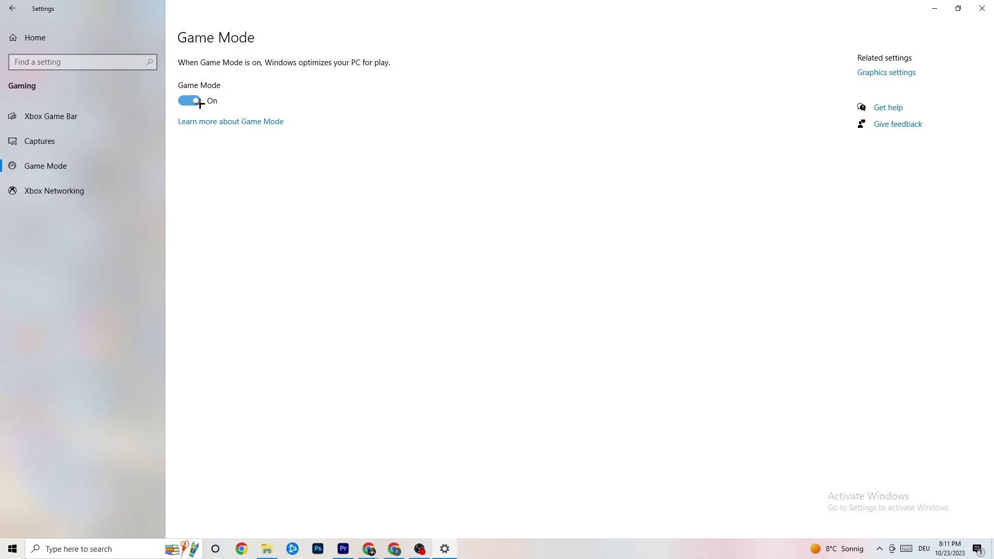
left_click(40, 40)
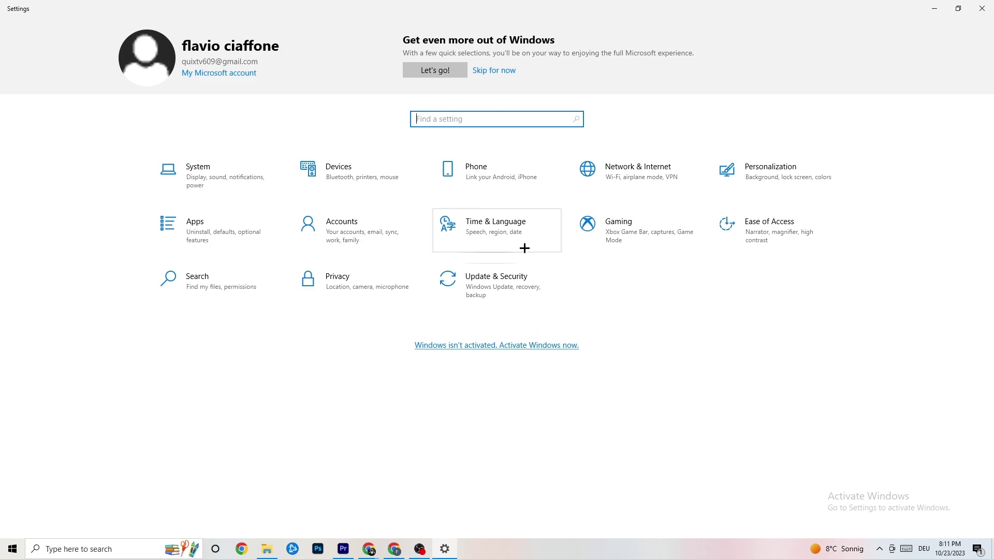
left_click(505, 280)
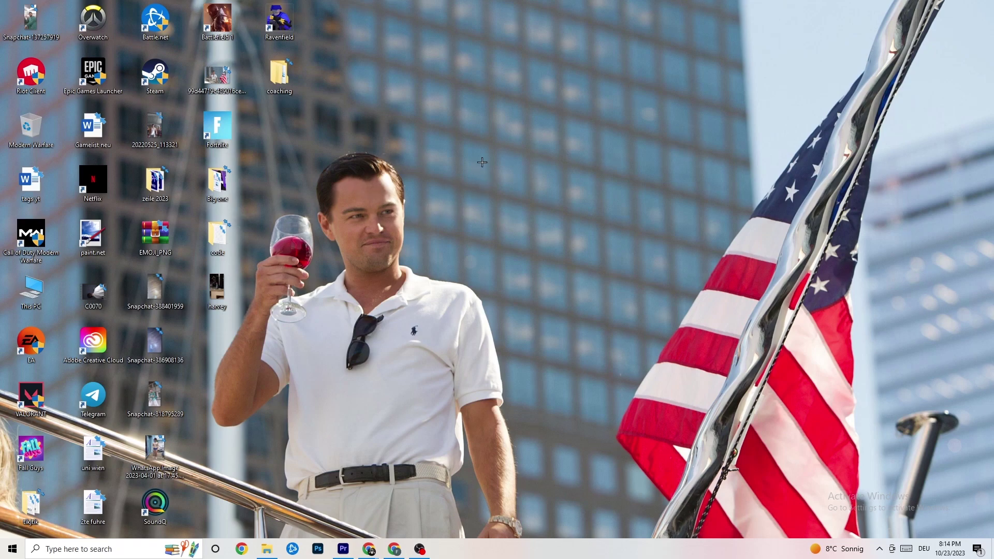
- Open NVIDIA Control Panel from the desktop, review the image preview and resolution settings, and close it
right_click(444, 134)
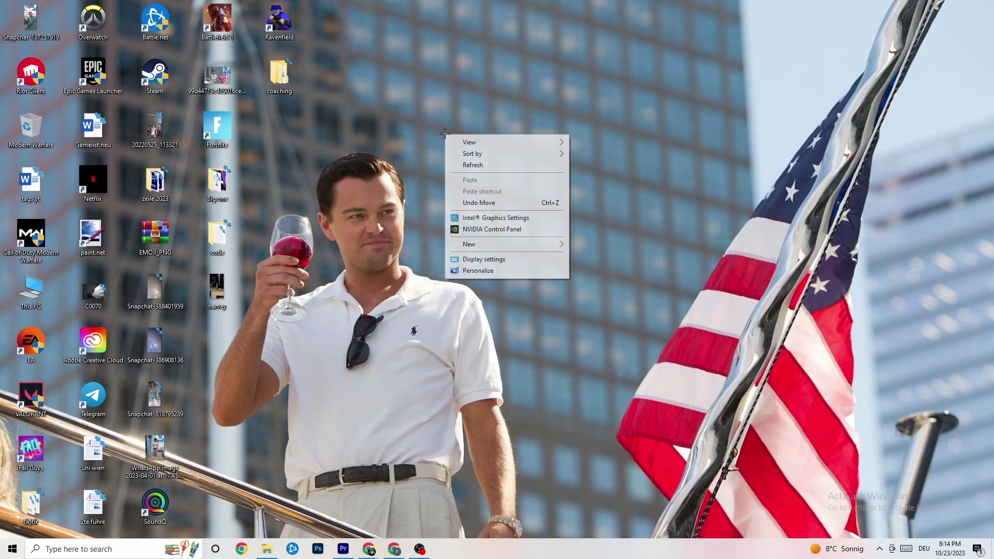
left_click(482, 230)
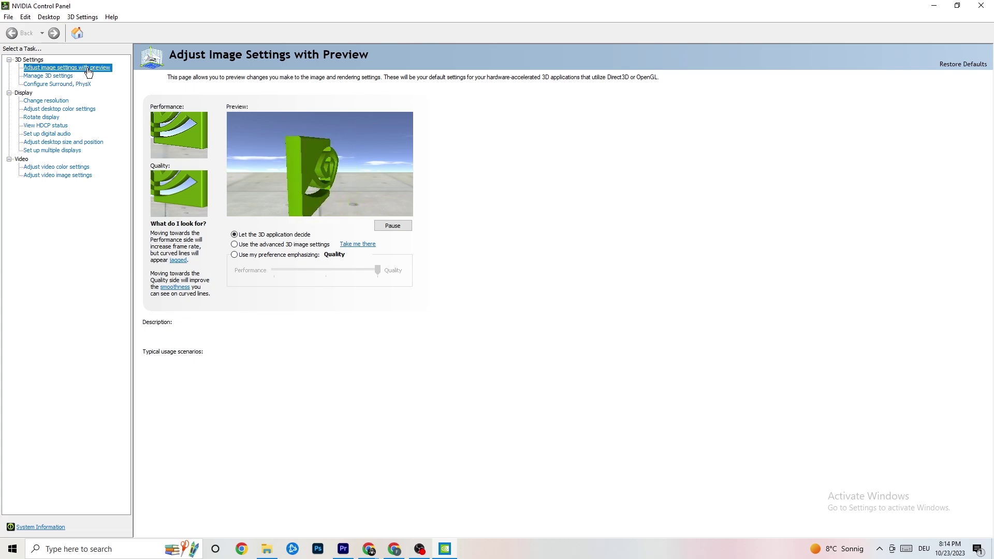
mouse_move(261, 240)
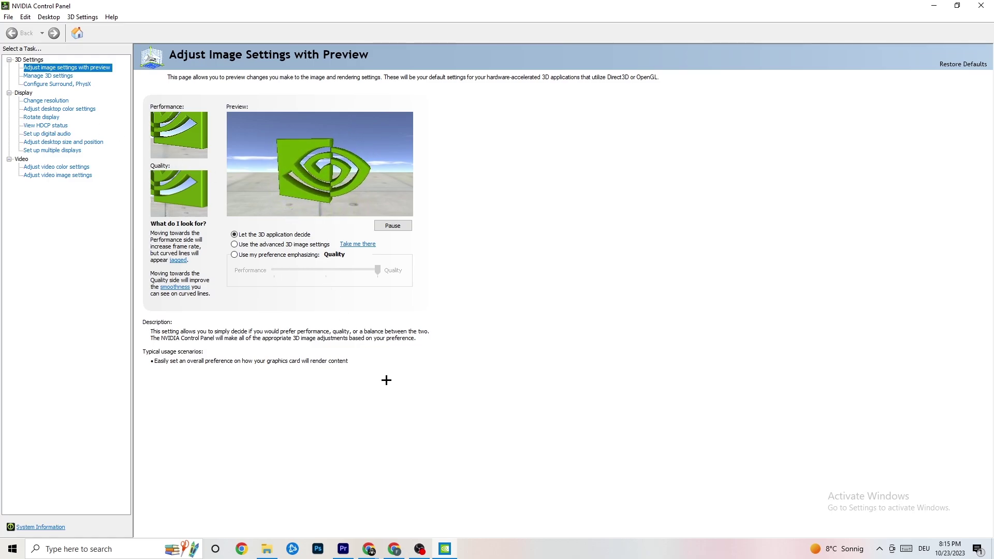
left_click(42, 101)
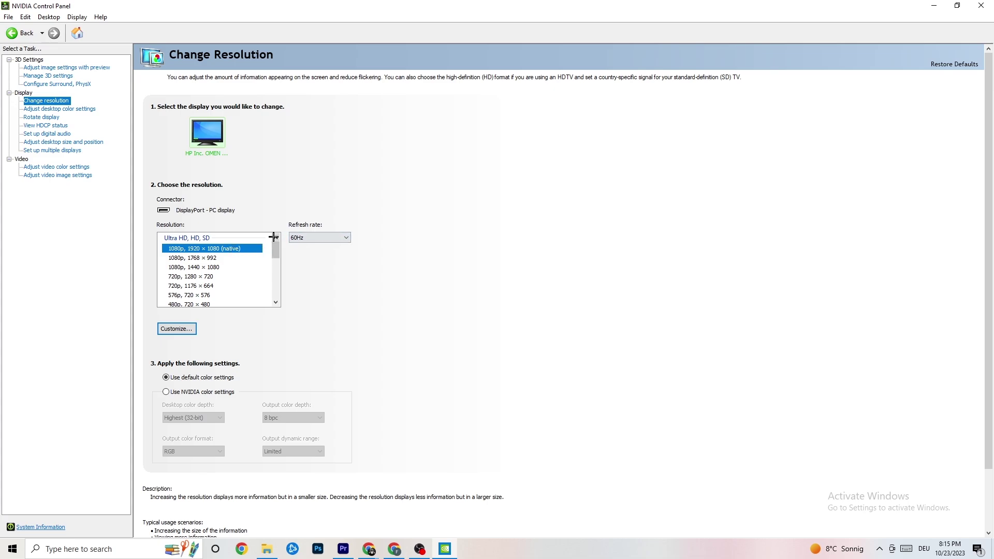
scroll(276, 251, "down", 1)
scroll(276, 251, "up", 1)
key("alt+F4")
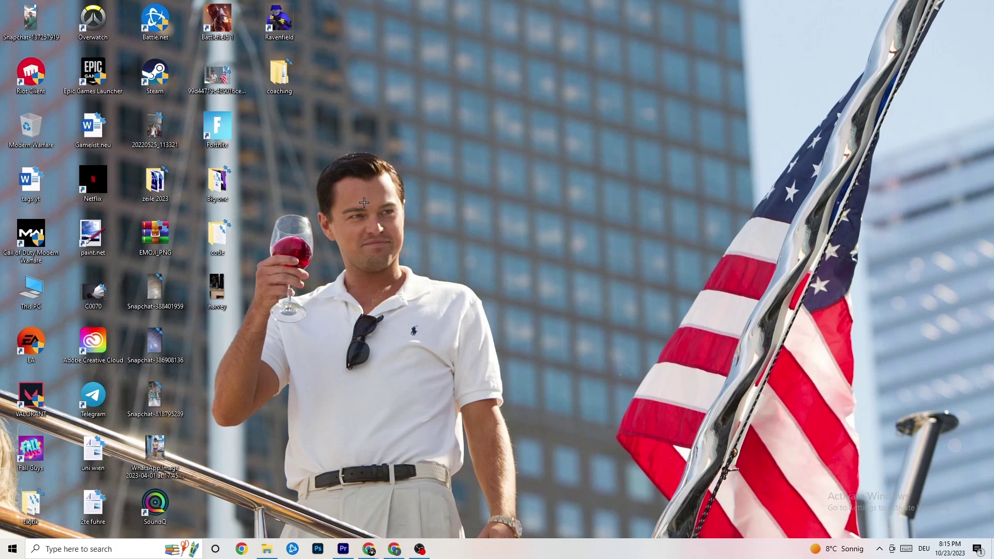
- Show the computer's sleep, shut down and restart options, and dismiss them without choosing one
left_click(12, 548)
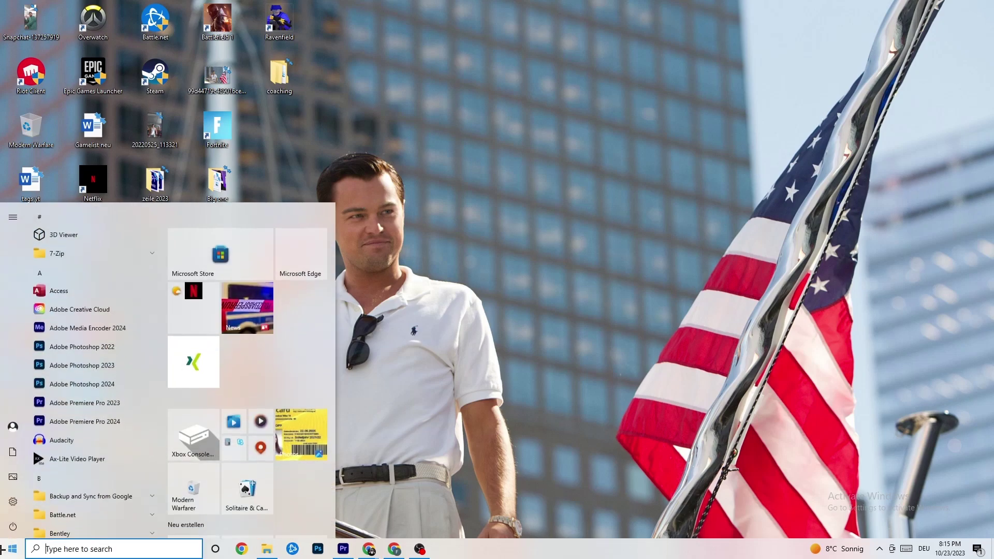
left_click(26, 526)
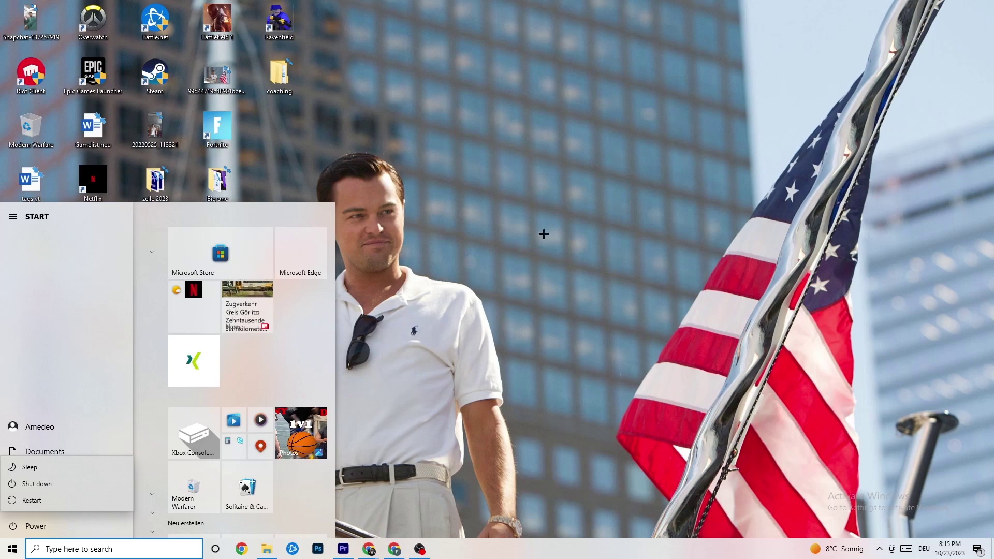
key("Escape")
key("Escape")
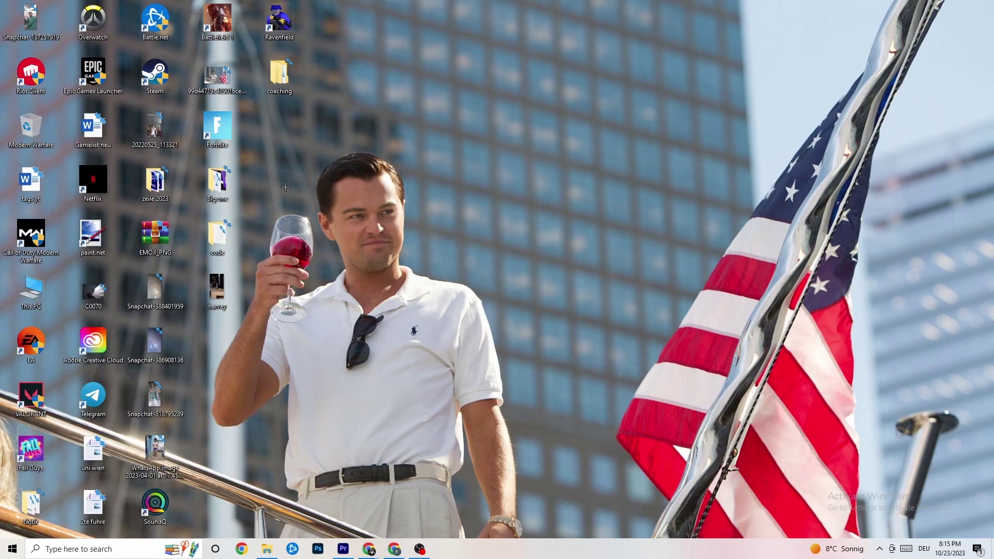